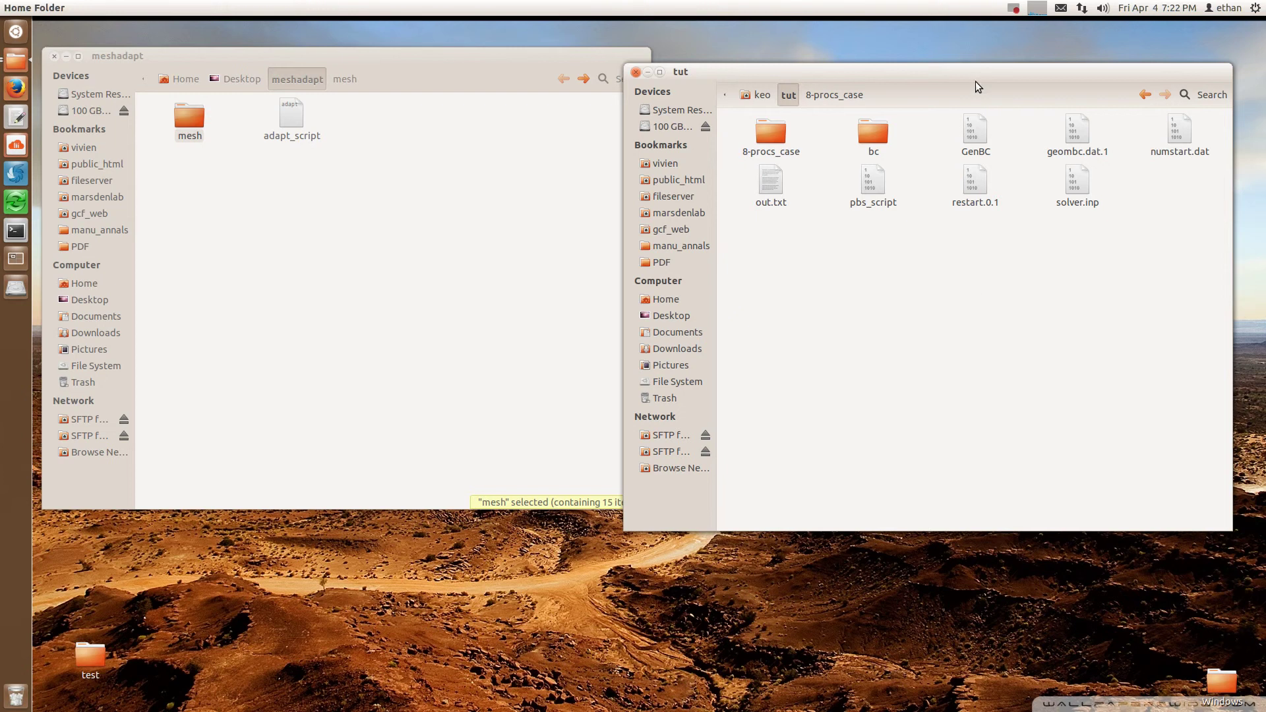
Open solver.inp from the tut folder and examine its Print ybar line
drag(975, 82, 961, 91)
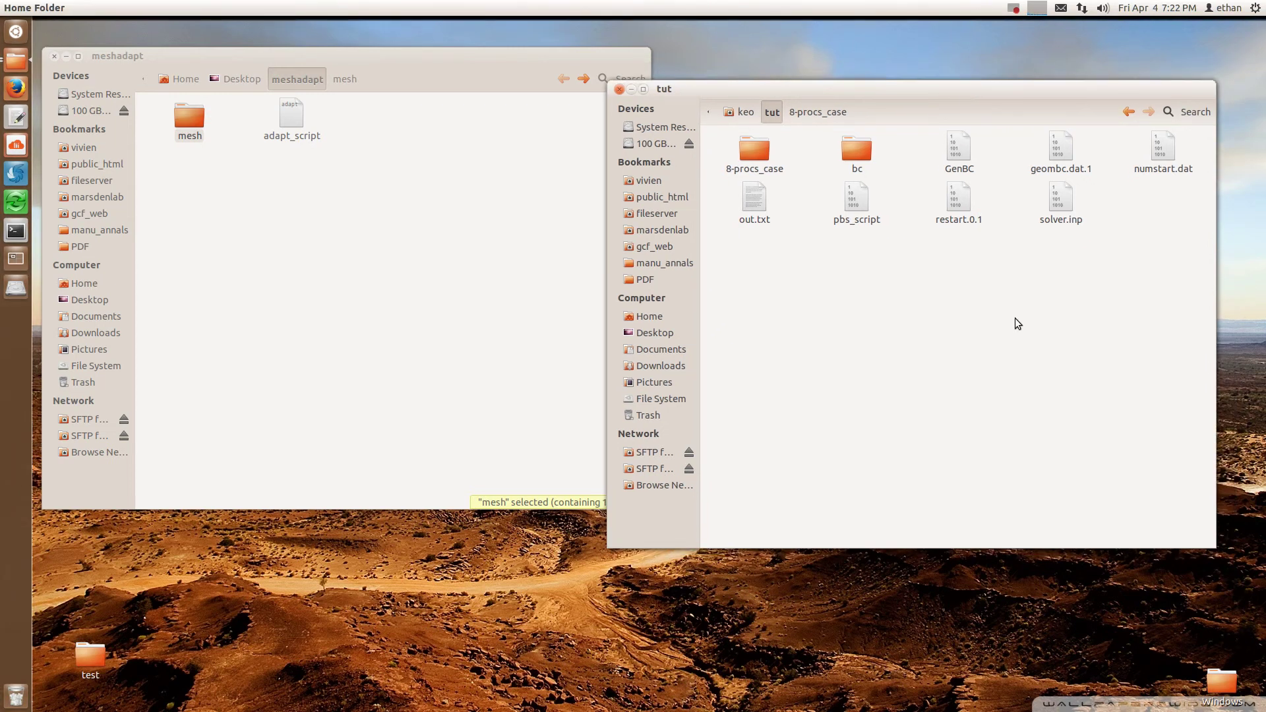
double_click(1060, 191)
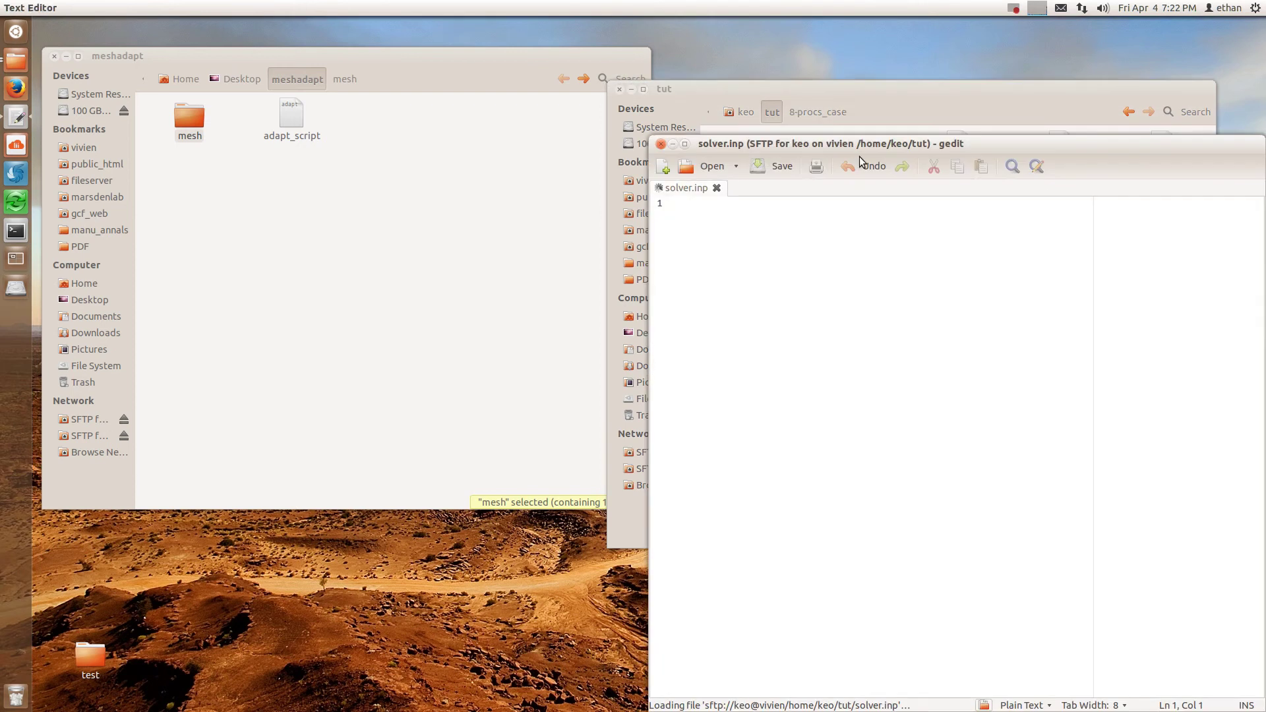
drag(872, 144, 455, 95)
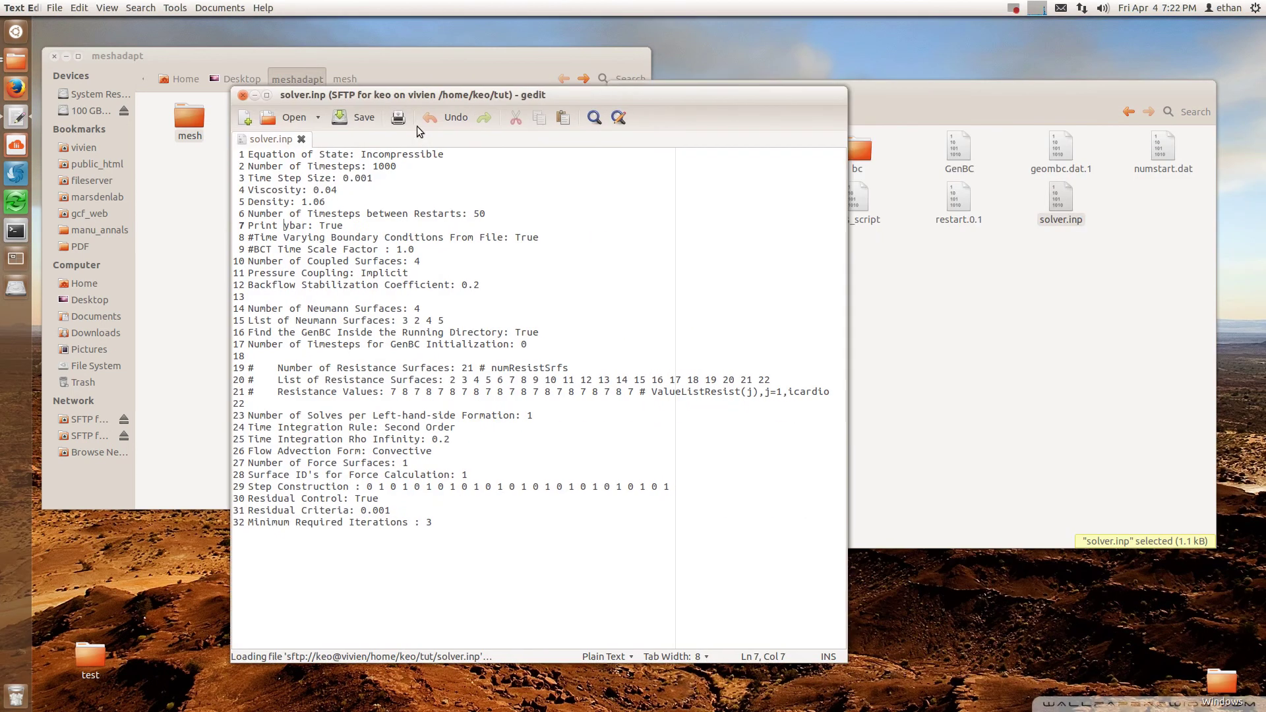
drag(343, 225, 245, 225)
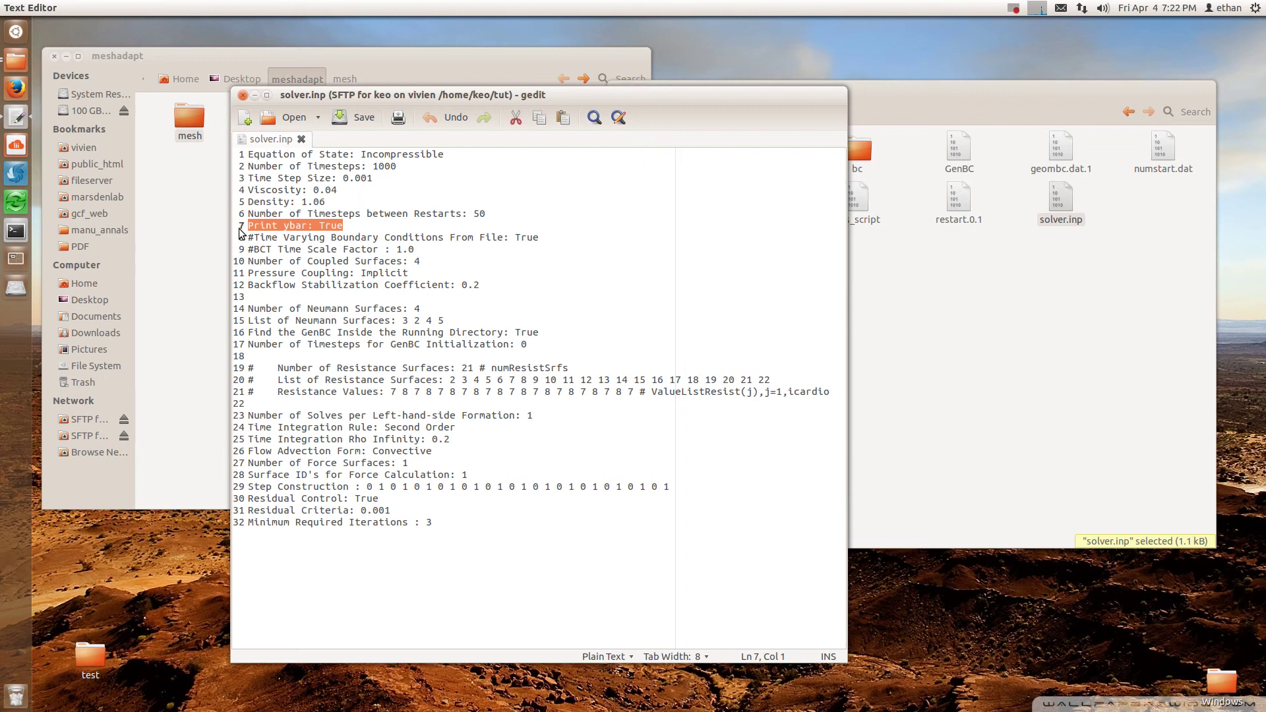
click(348, 228)
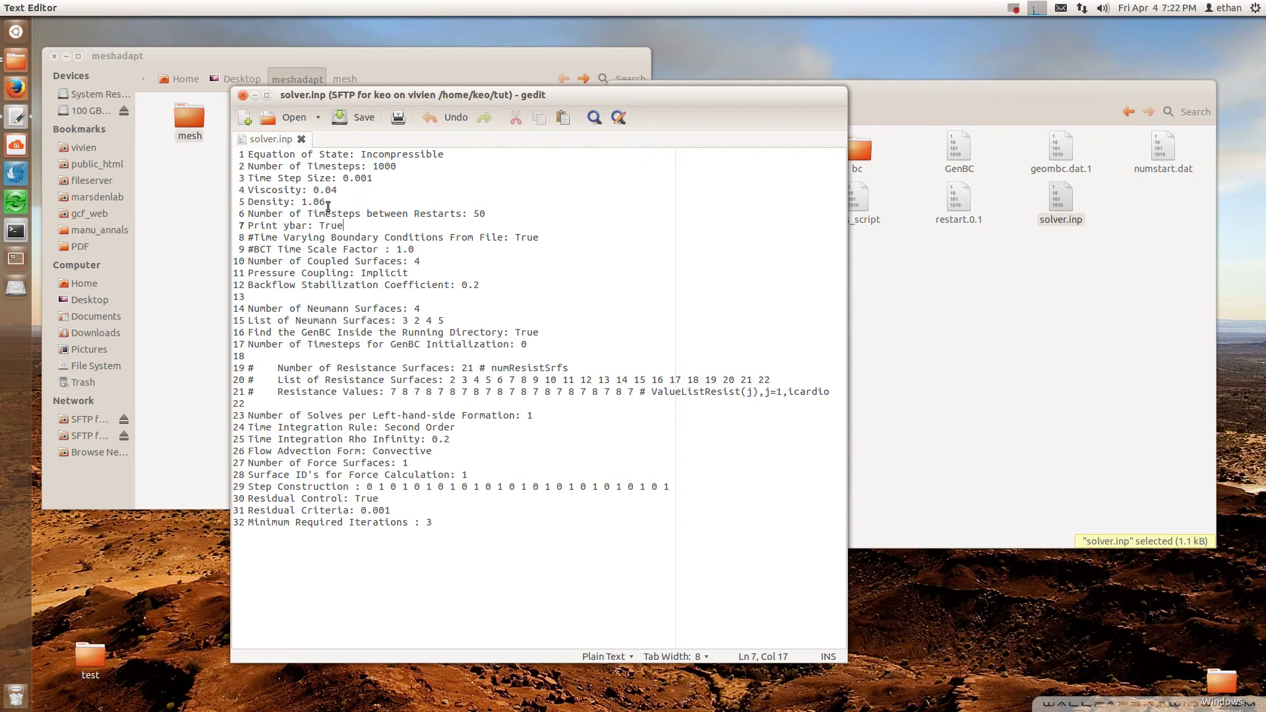
key(ctrl+shift+Left)
key(ctrl+shift+Left)
key(ctrl+shift+Left)
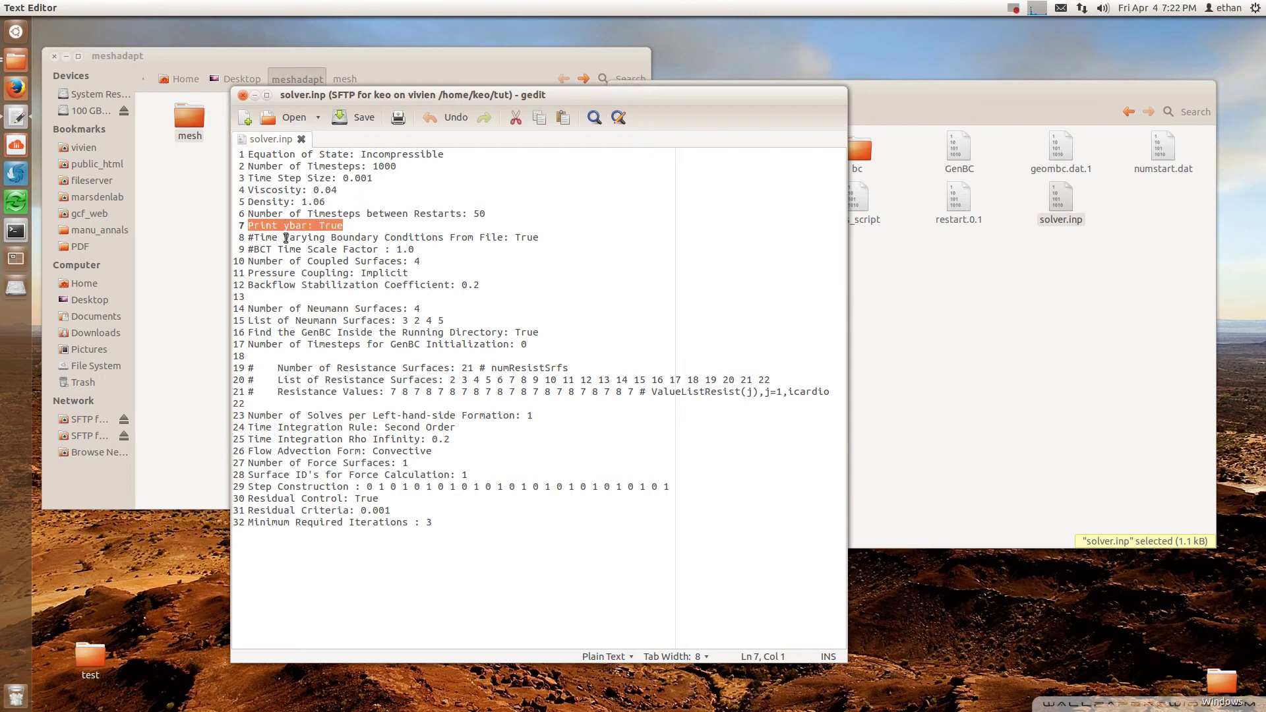
double_click(294, 226)
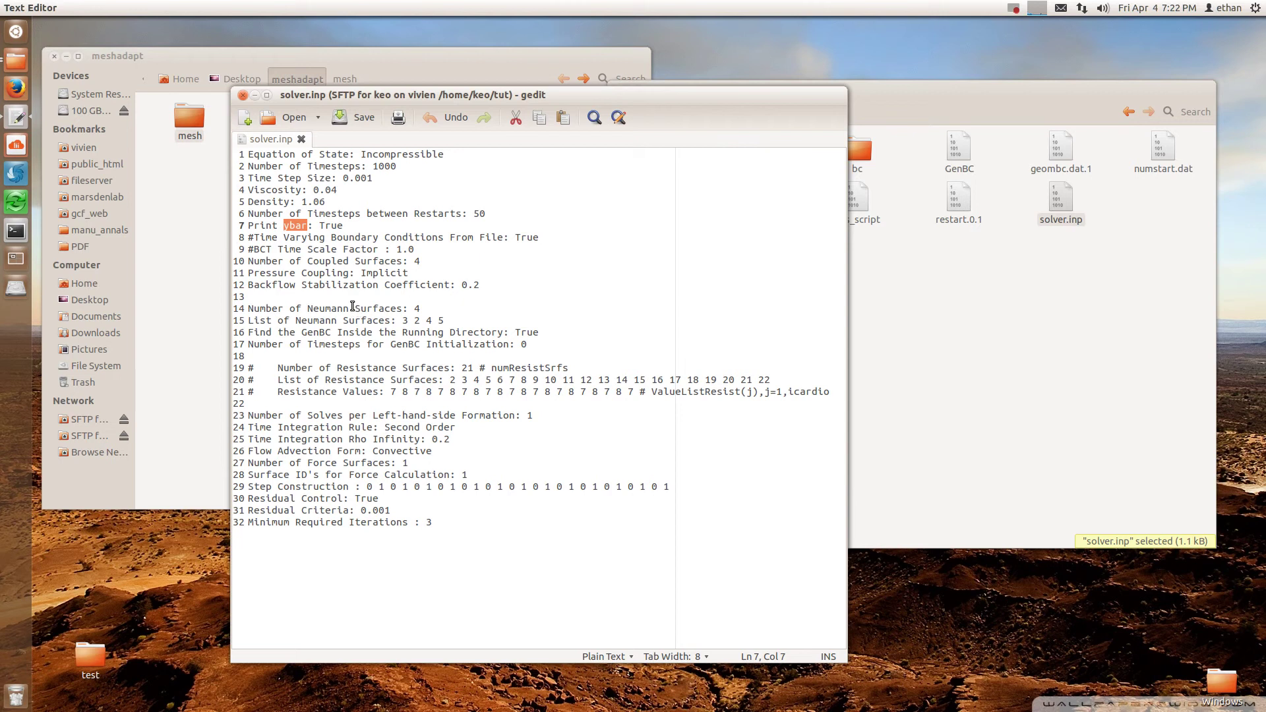
Review the Number of Timesteps value and the ybar option in solver.inp, and close the file
click(512, 287)
double_click(384, 167)
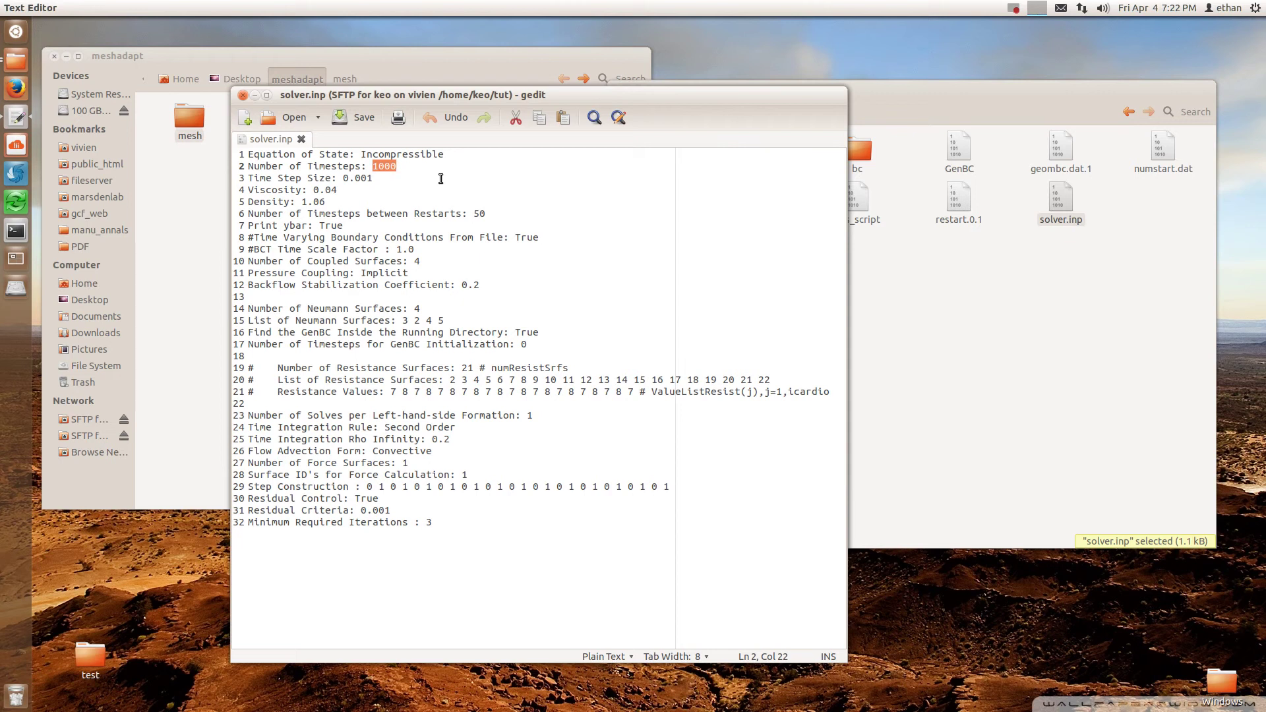
double_click(296, 225)
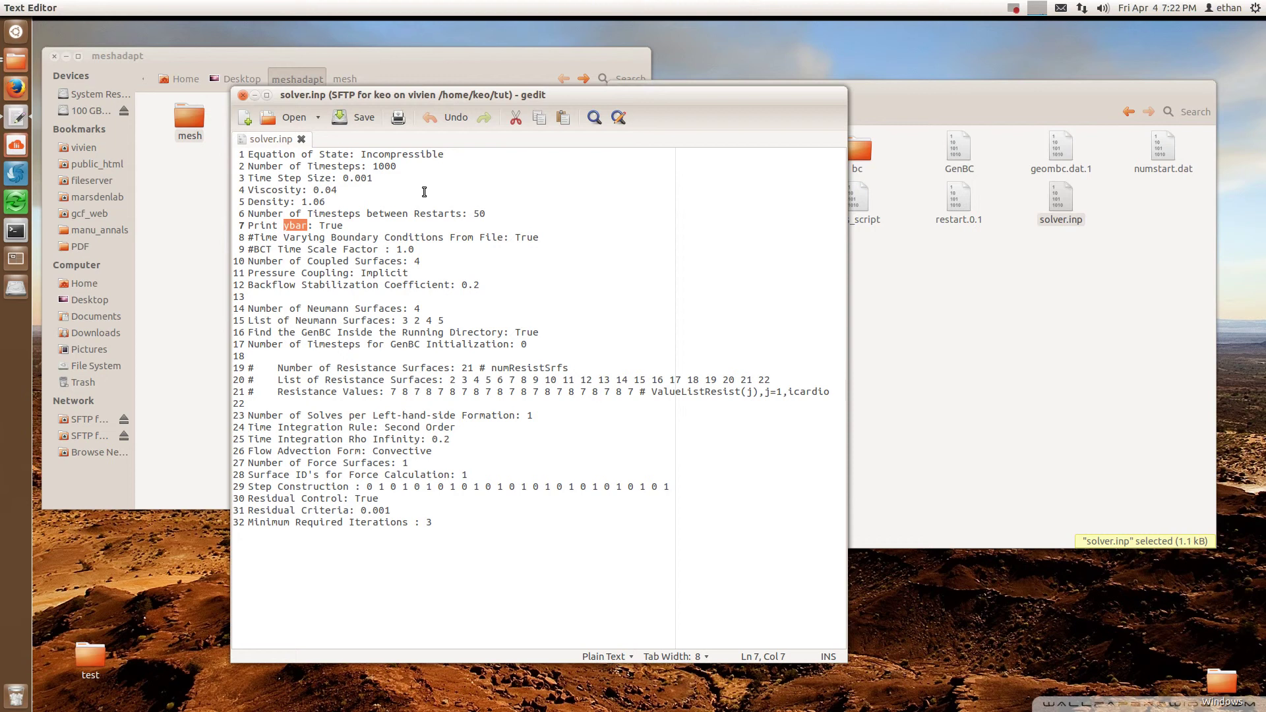
click(571, 245)
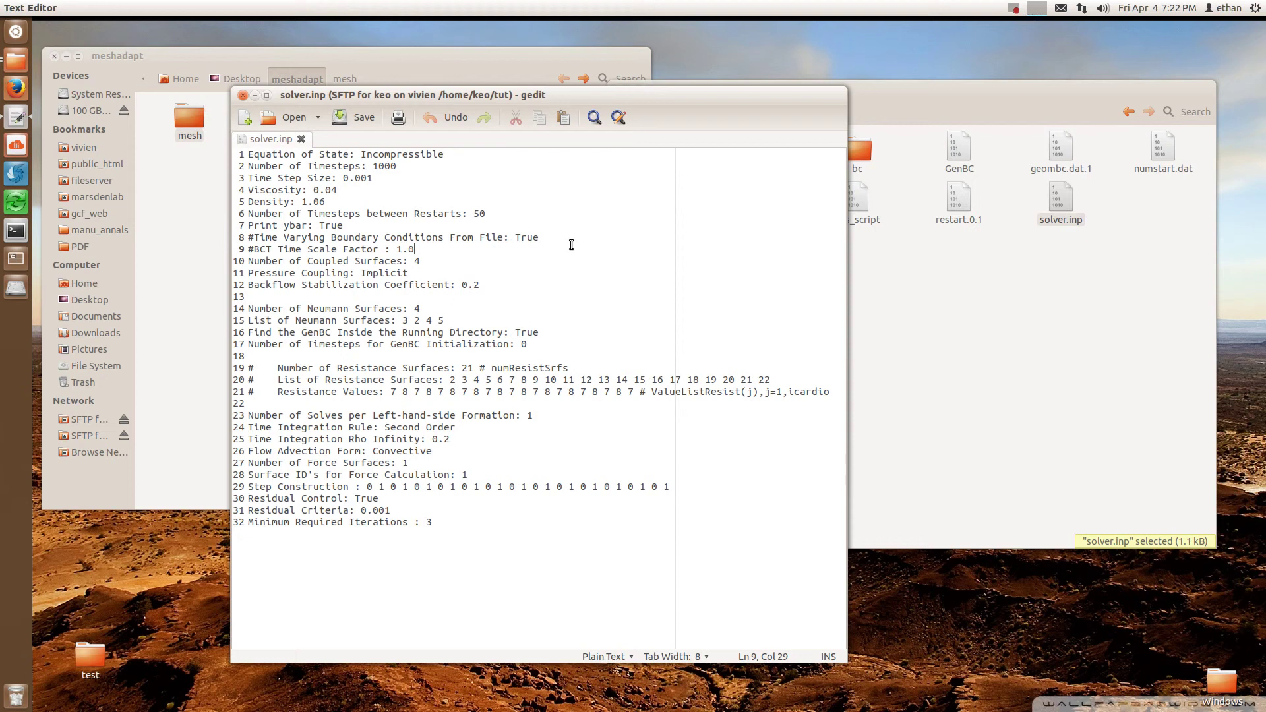
click(243, 95)
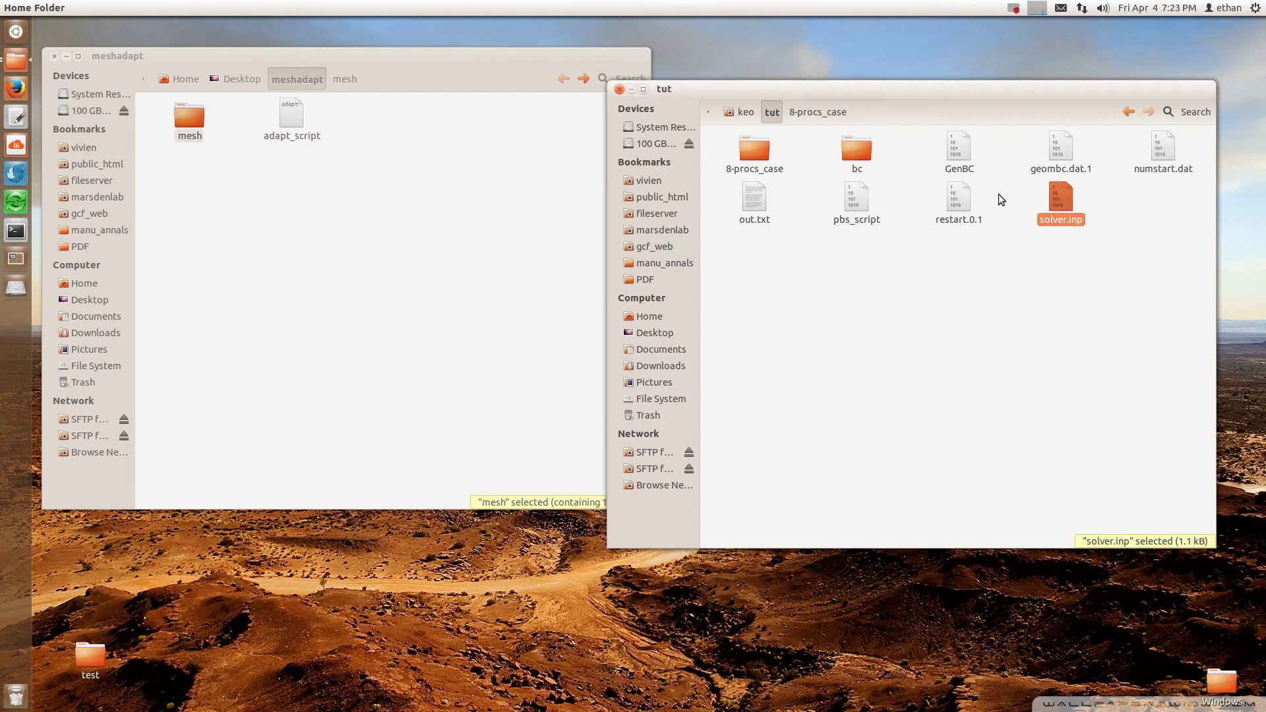
Open a terminal and connect to the vivien host over SSH as user keo
click(754, 150)
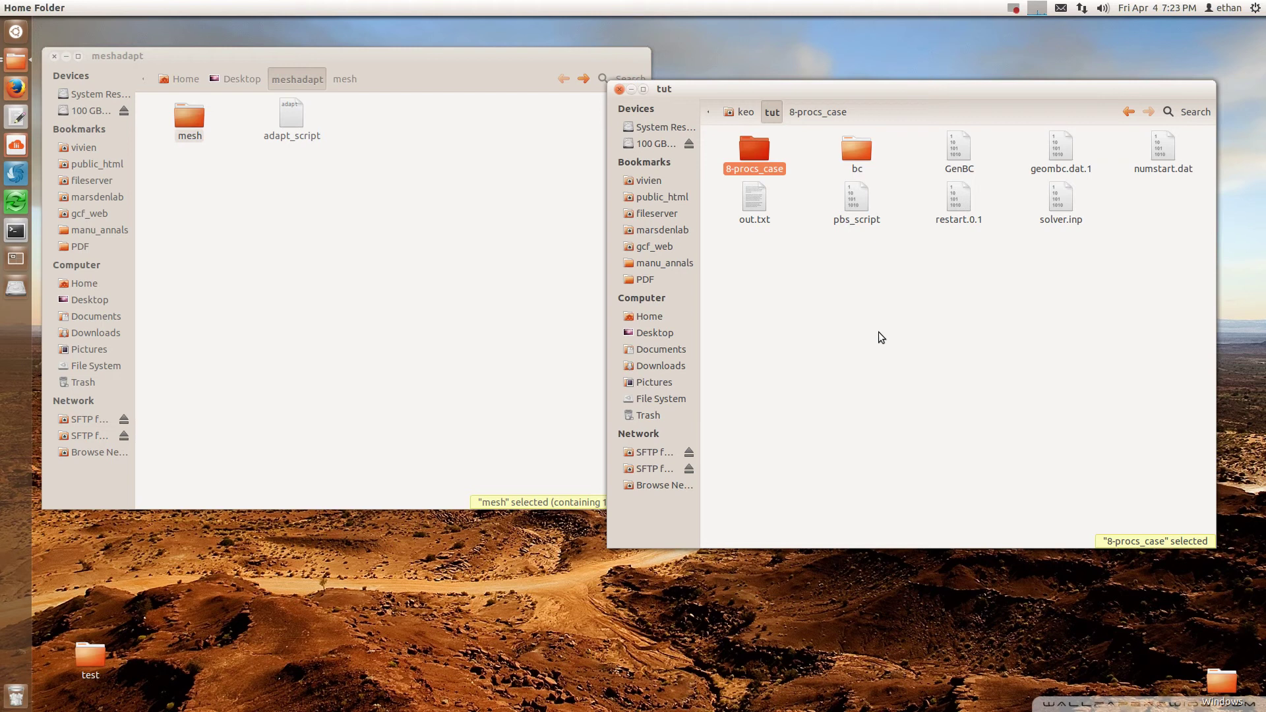
key(ctrl+alt+t)
text(ssh)
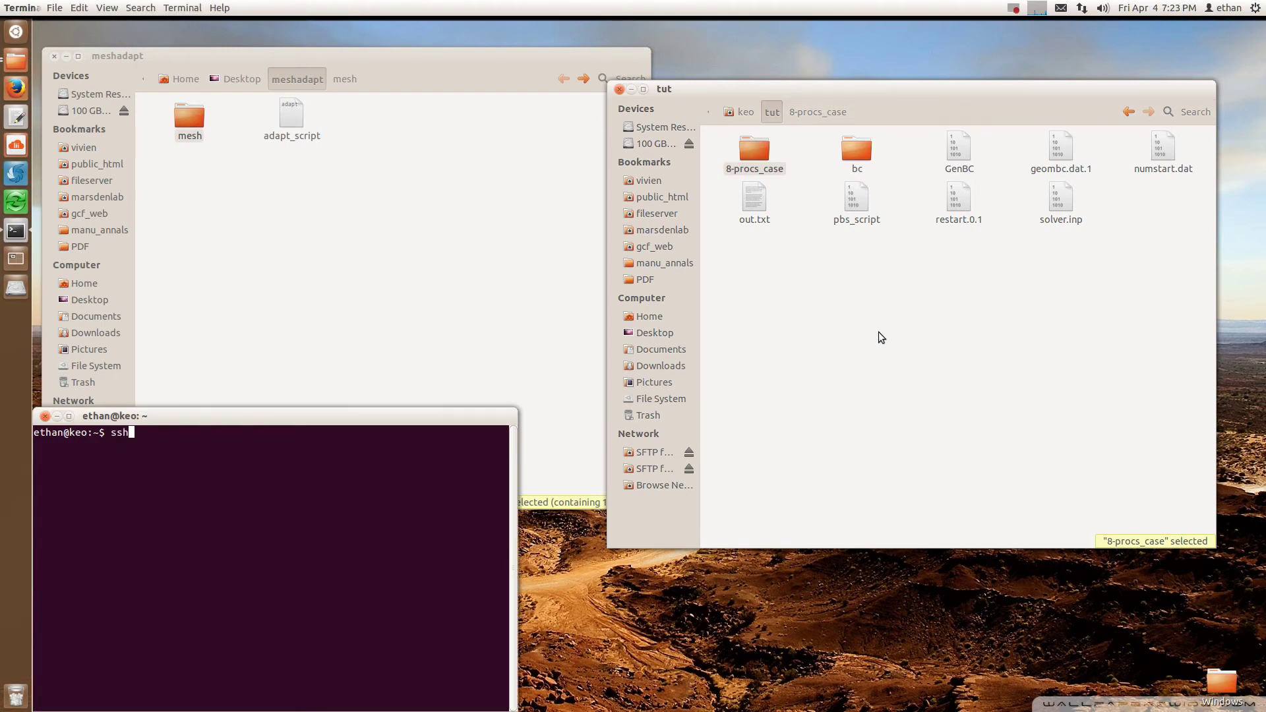
text( keo@vivien)
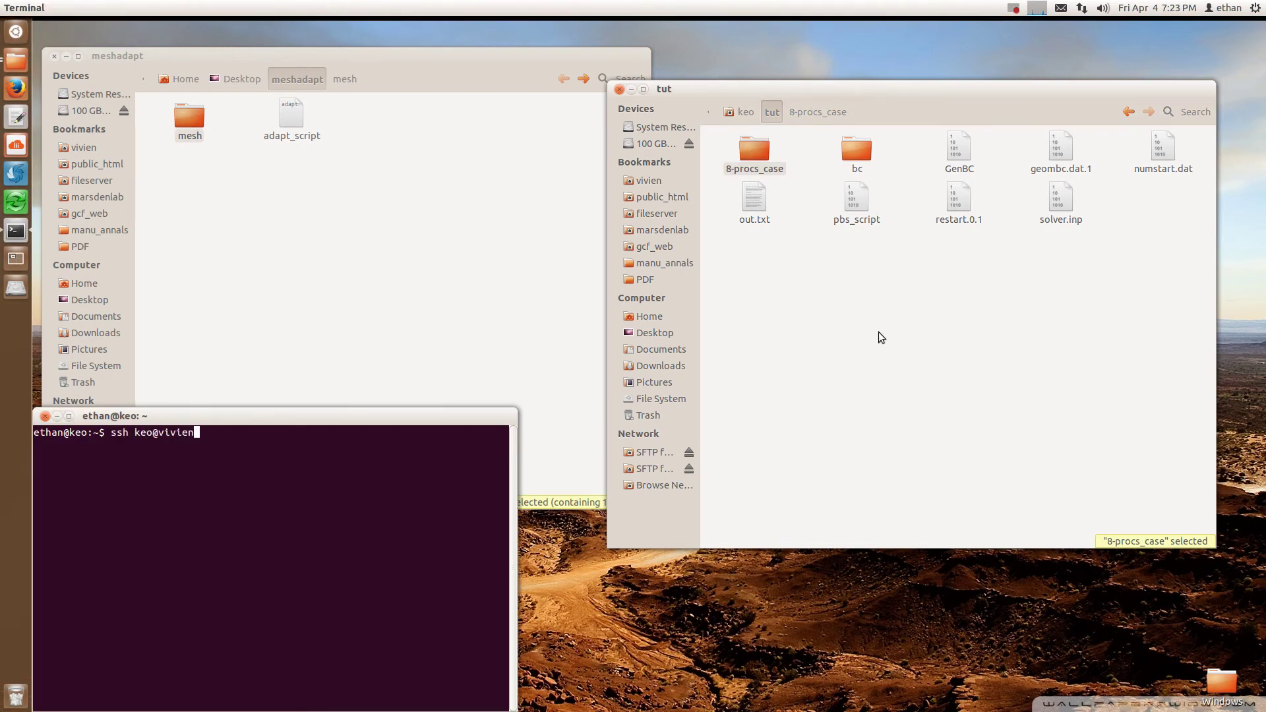
key(Return)
Change the remote working directory to tut/8-procs_case
text(cd tut)
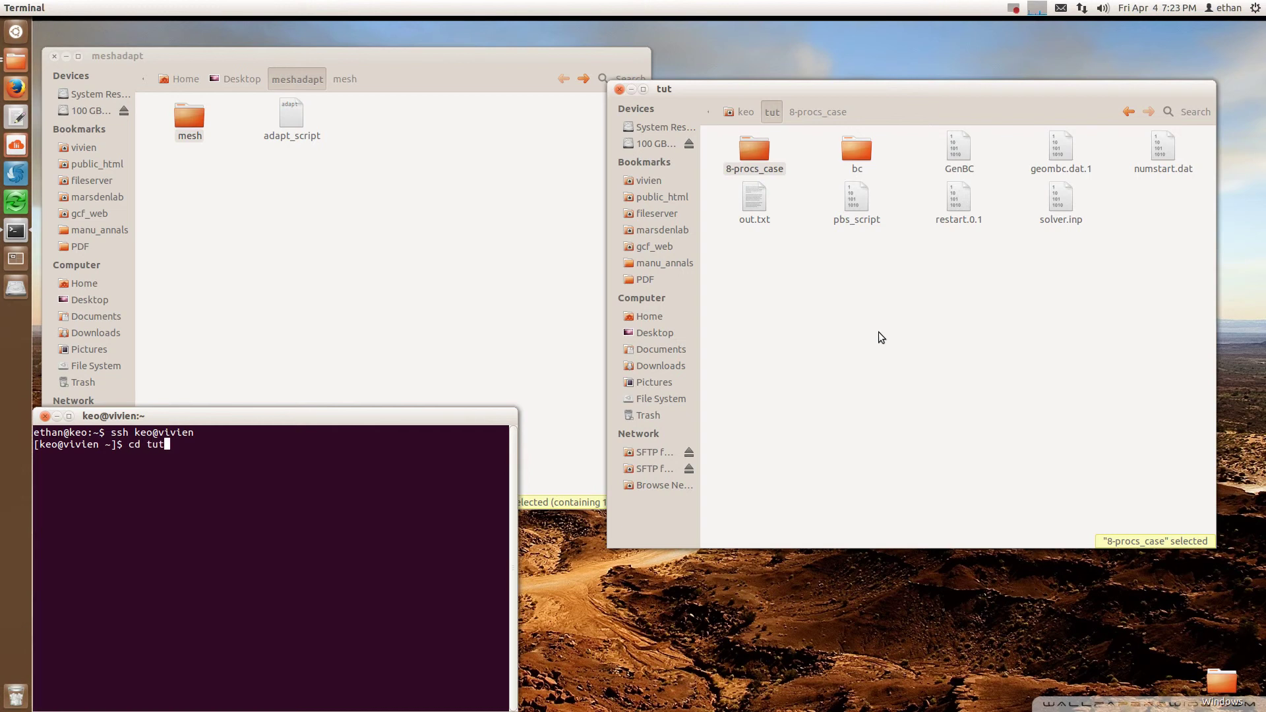
key(Return)
text(cd 8)
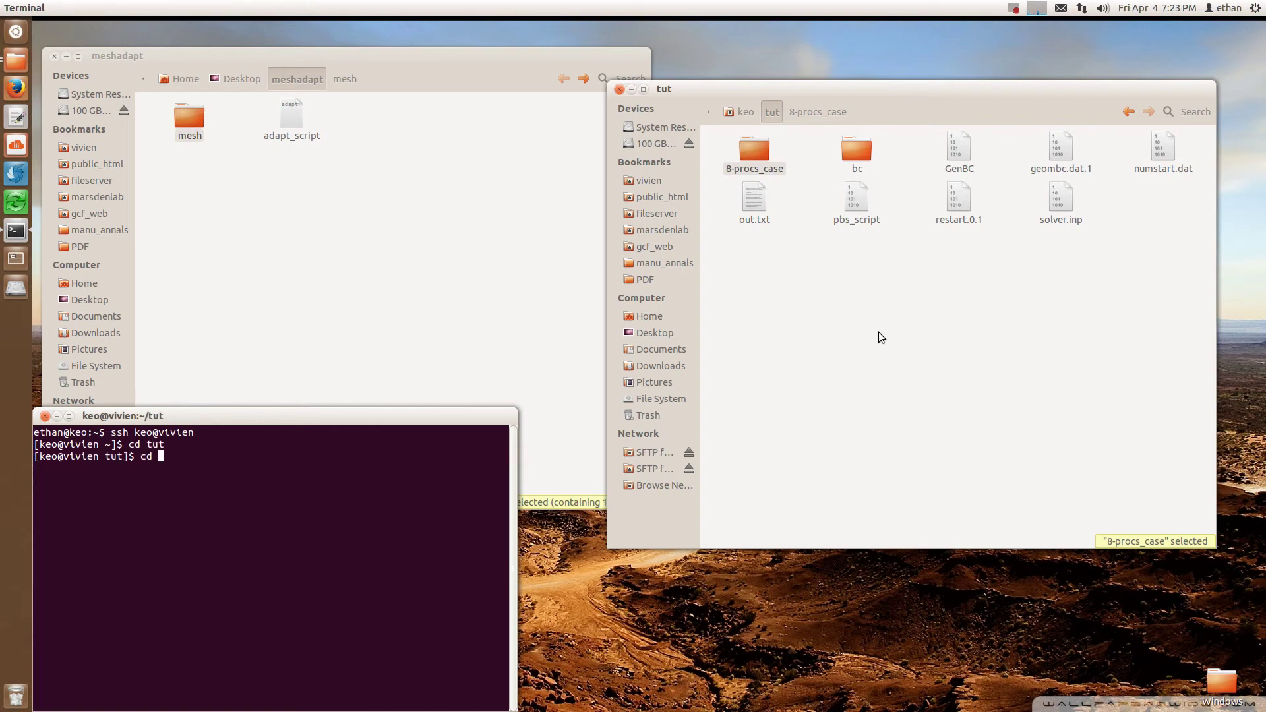
key(Tab)
key(Return)
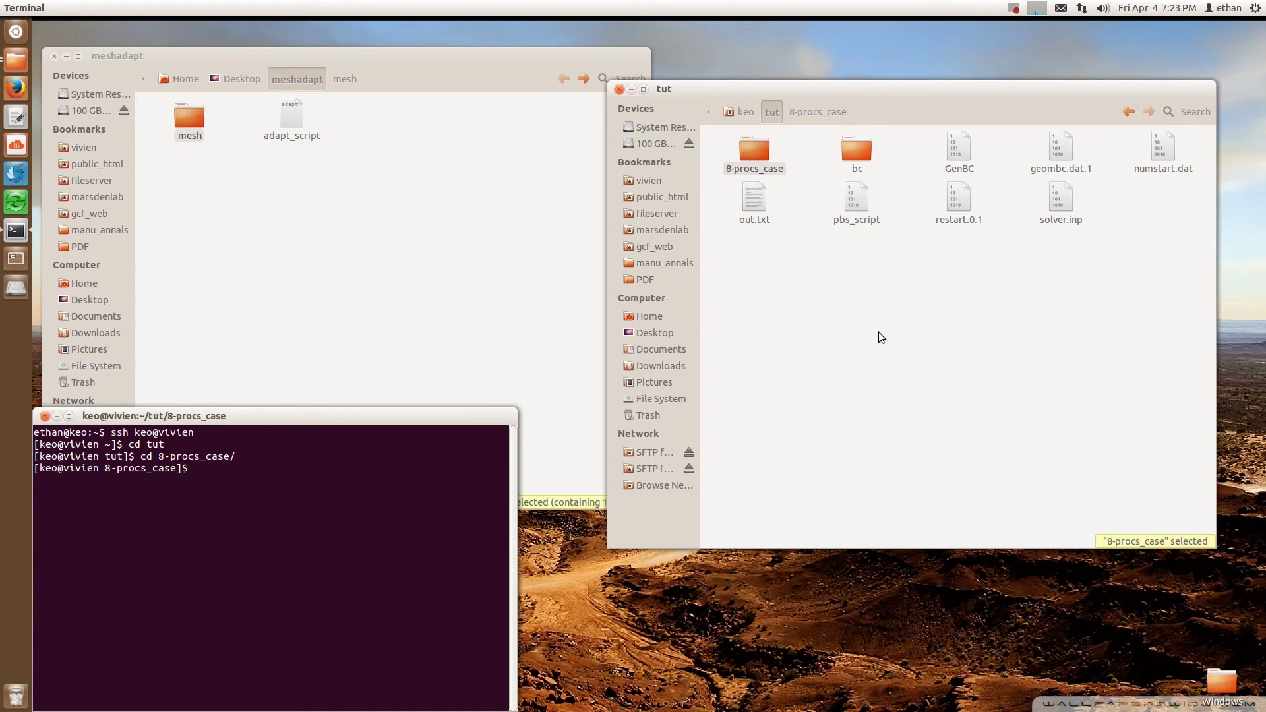
Run postsolver in 8-procs_case with the options -sn 1000 -ph -ybar
drag(457, 416, 726, 336)
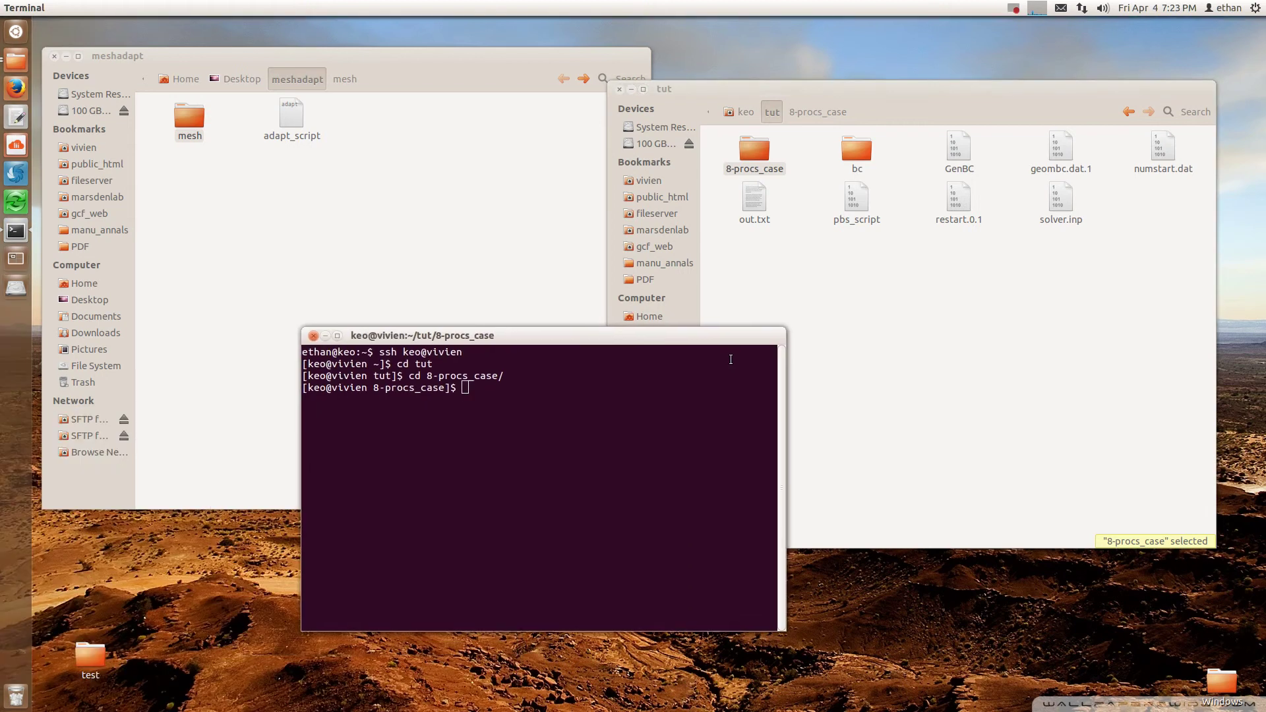
text(postsolver )
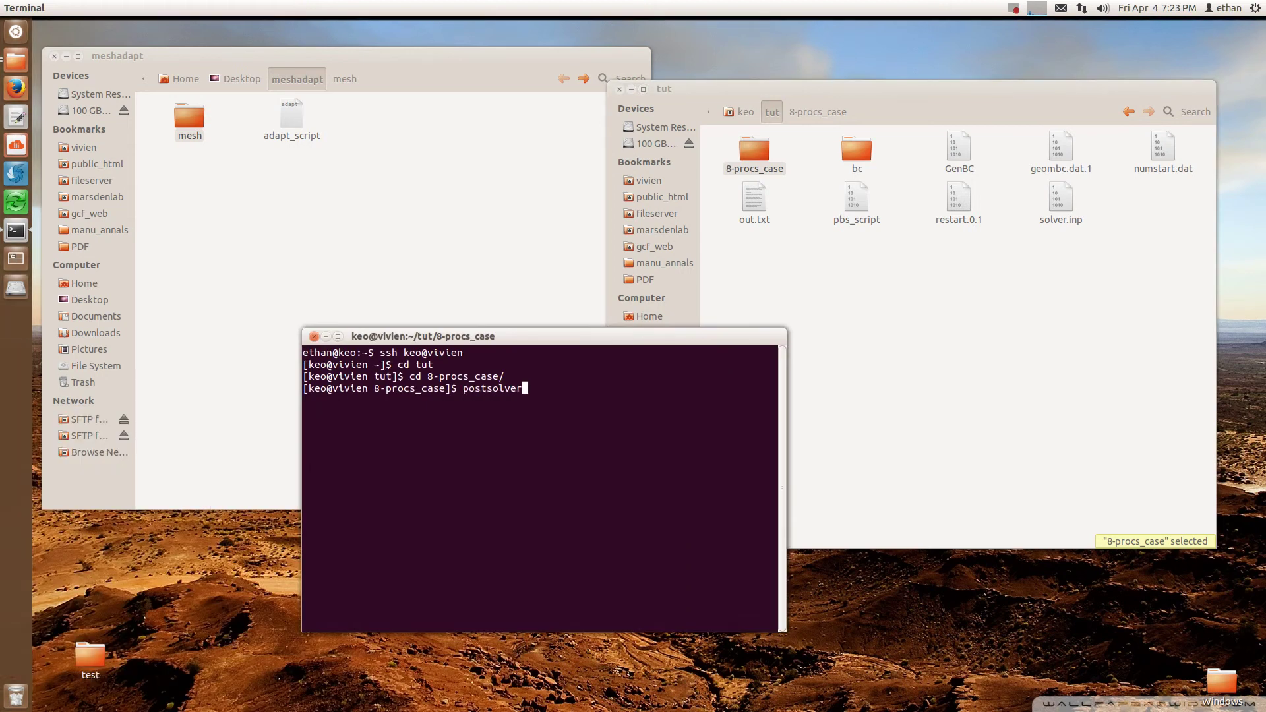
text(-sn)
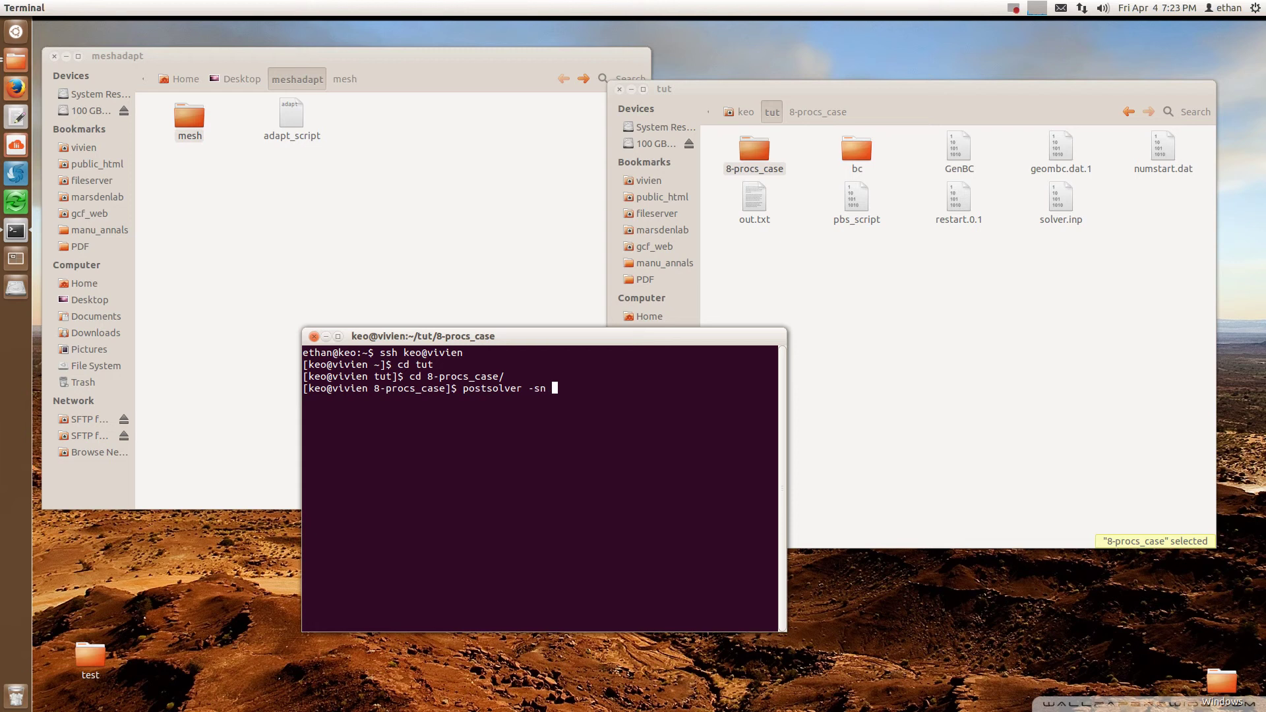
text( 1000)
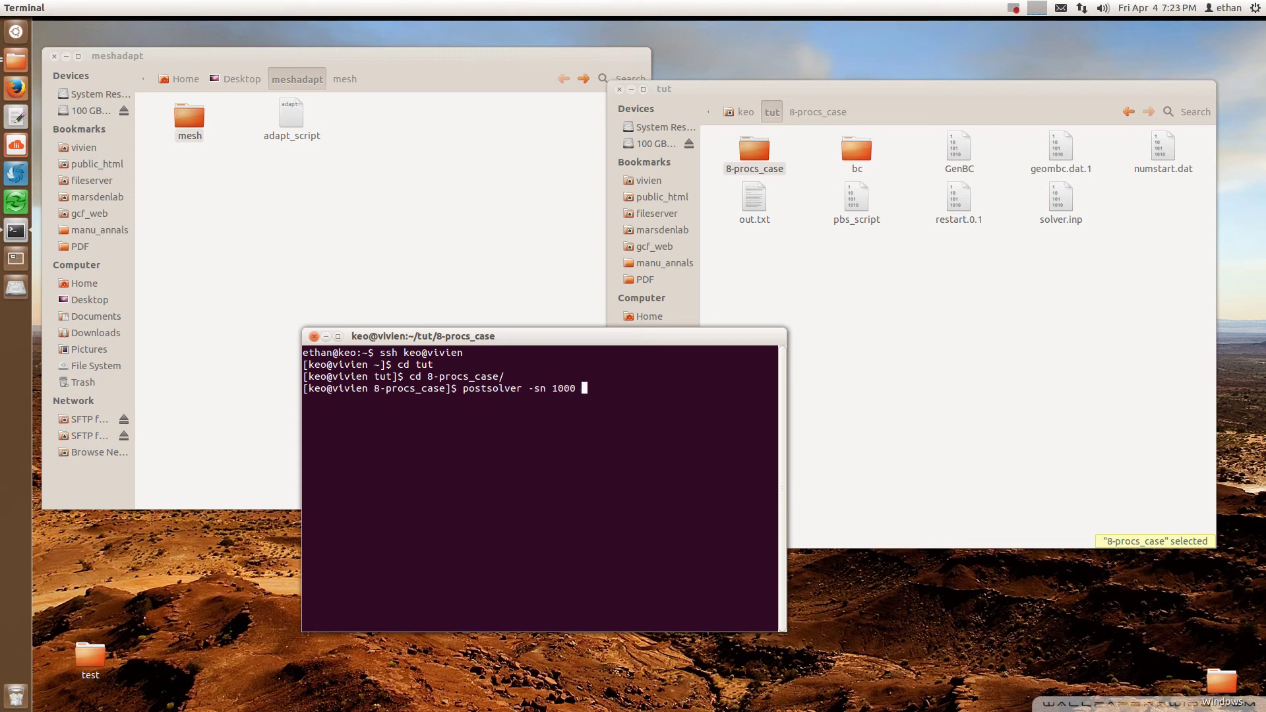
text( -ph -)
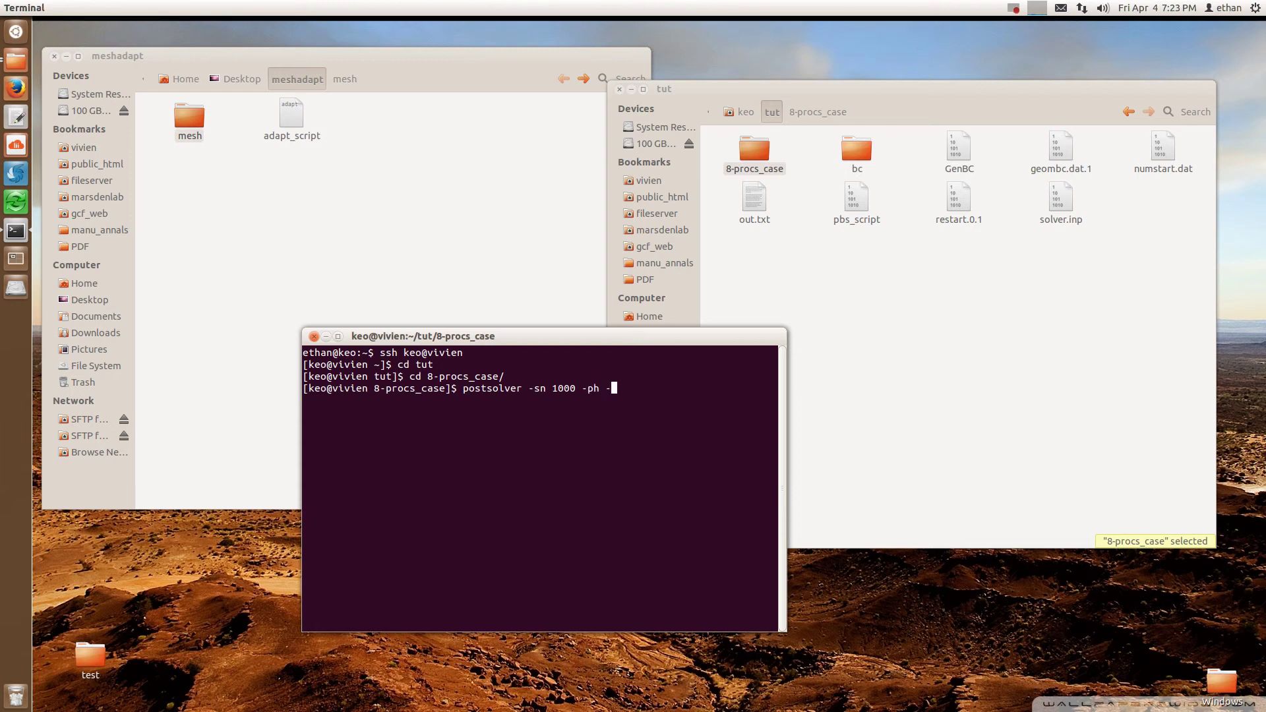
text(ybar)
key(Return)
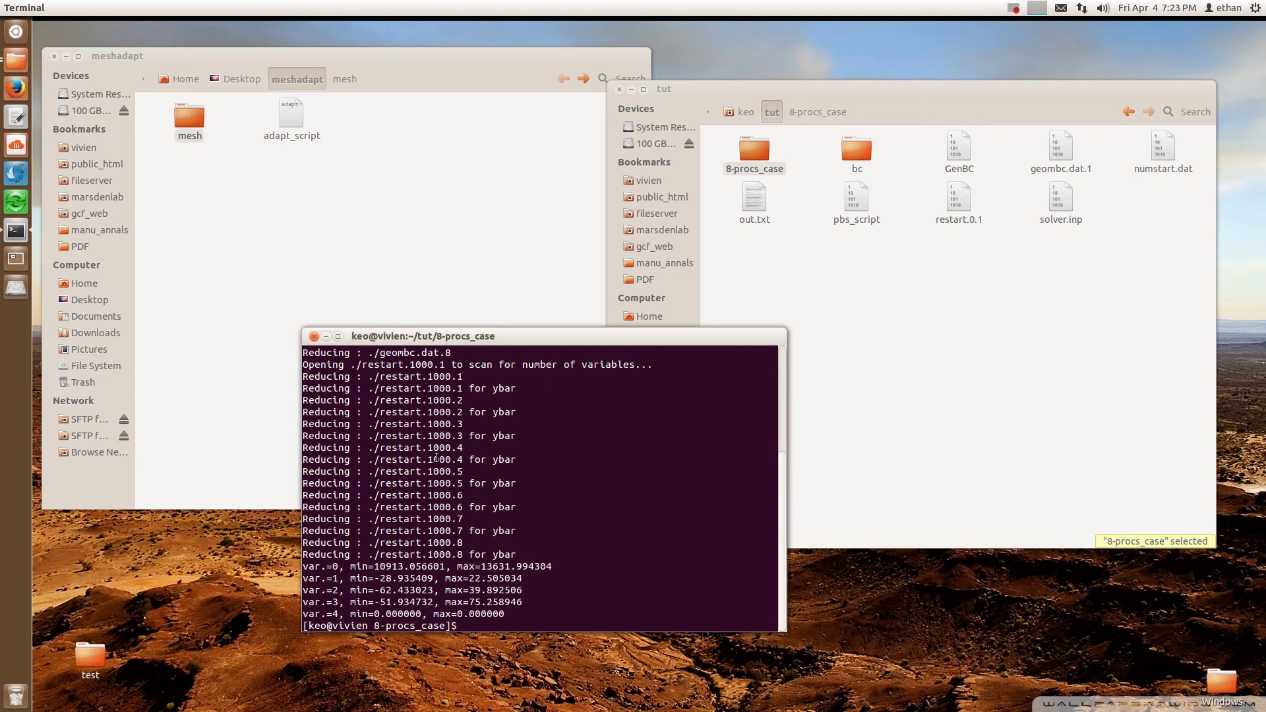
Copy egModel.xmt_txt and mesh.sms from the local mesh folder into the remote 8-procs_case folder
drag(597, 338, 1039, 351)
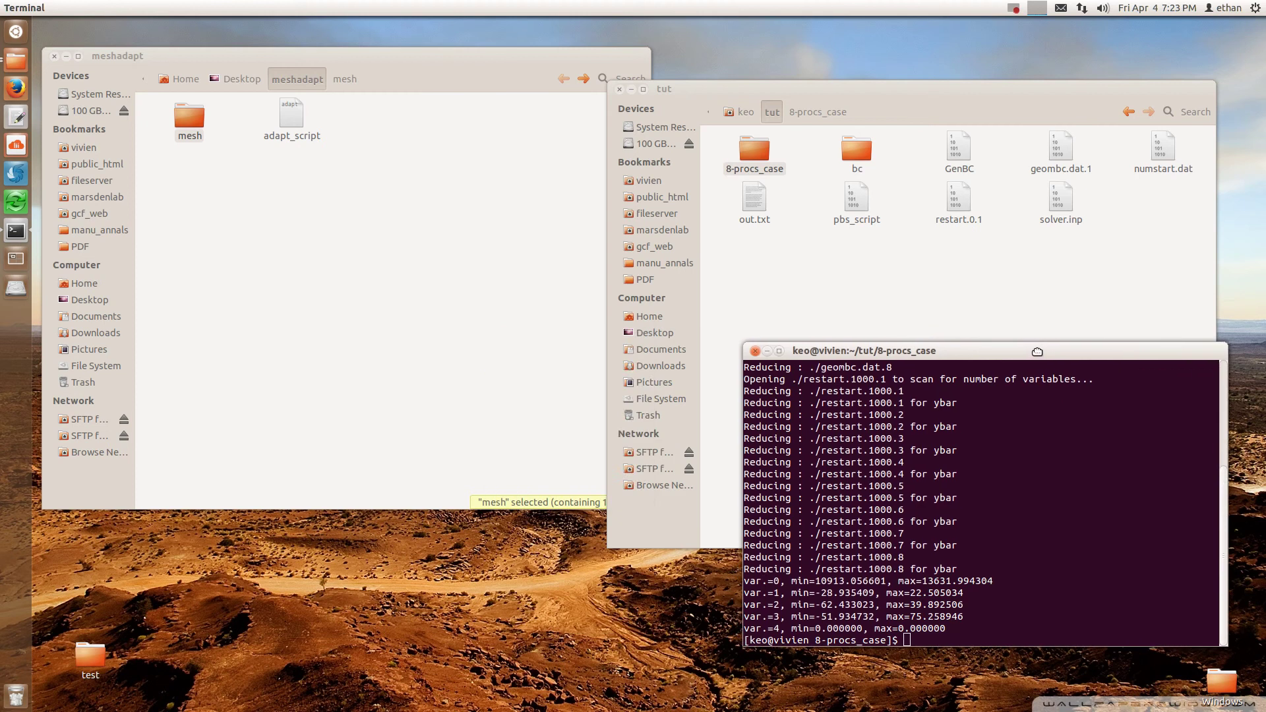
click(259, 216)
click(396, 247)
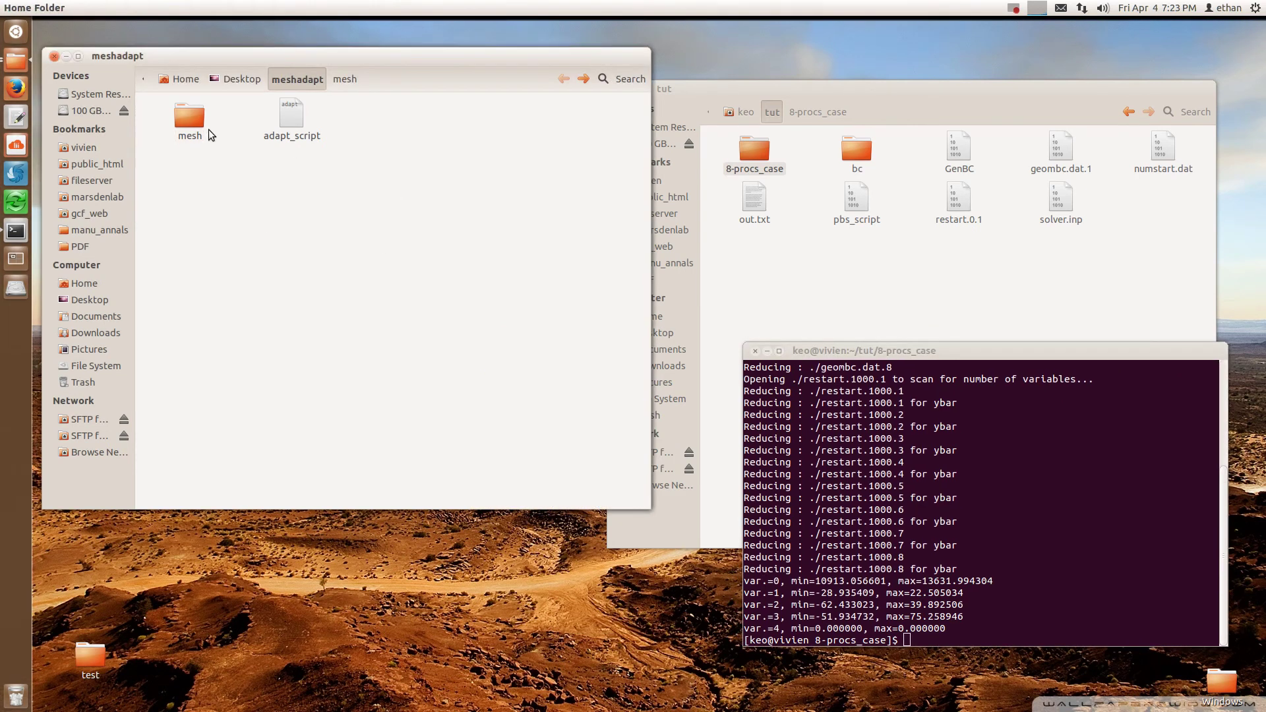
double_click(189, 117)
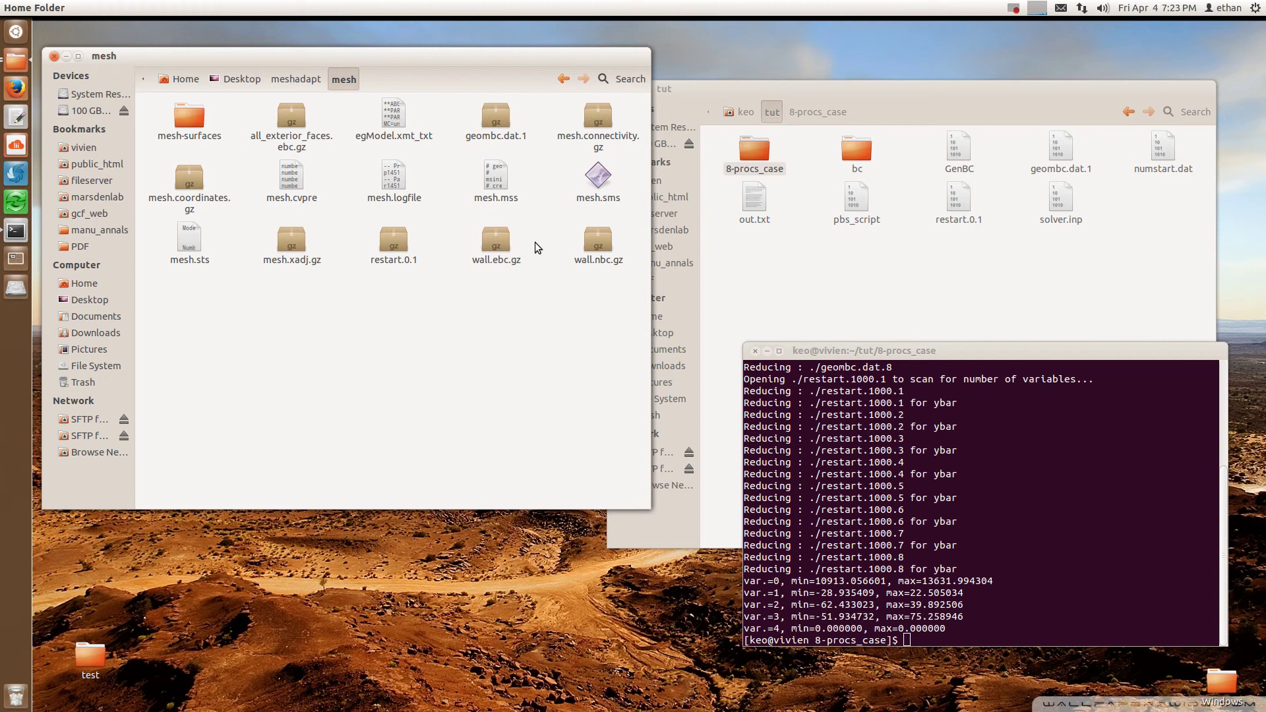
click(397, 115)
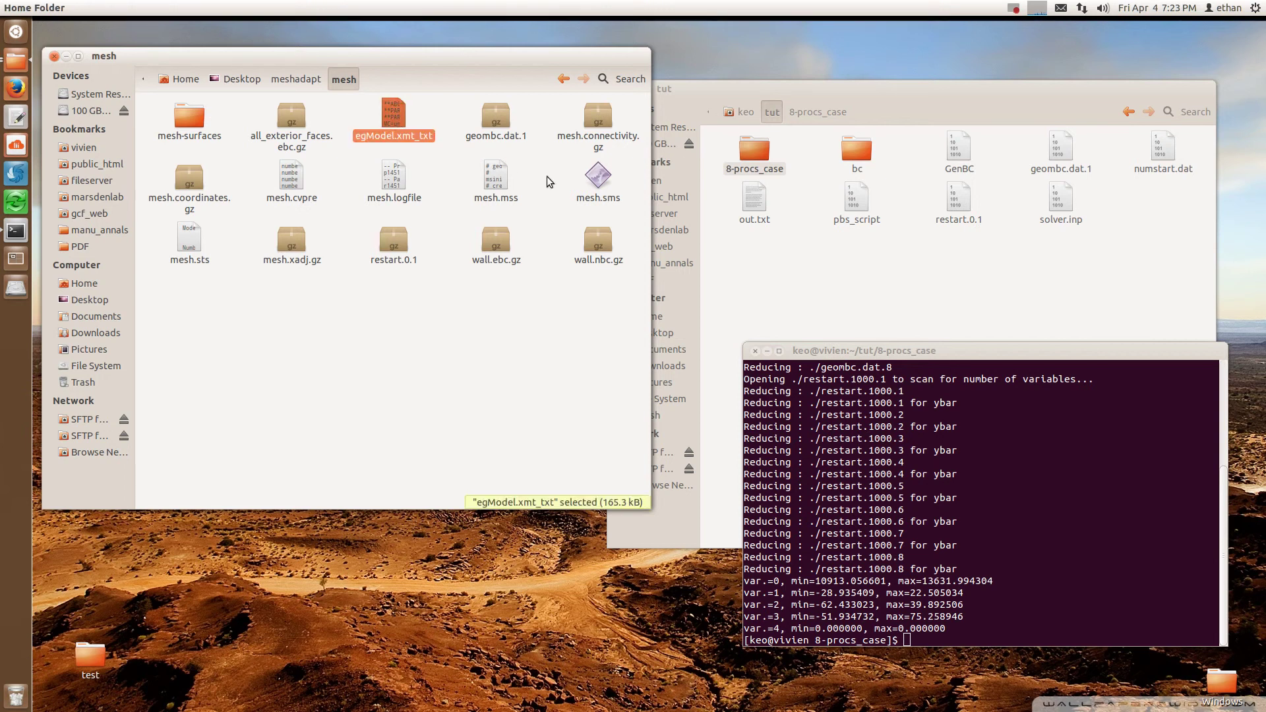
ctrl+click(598, 175)
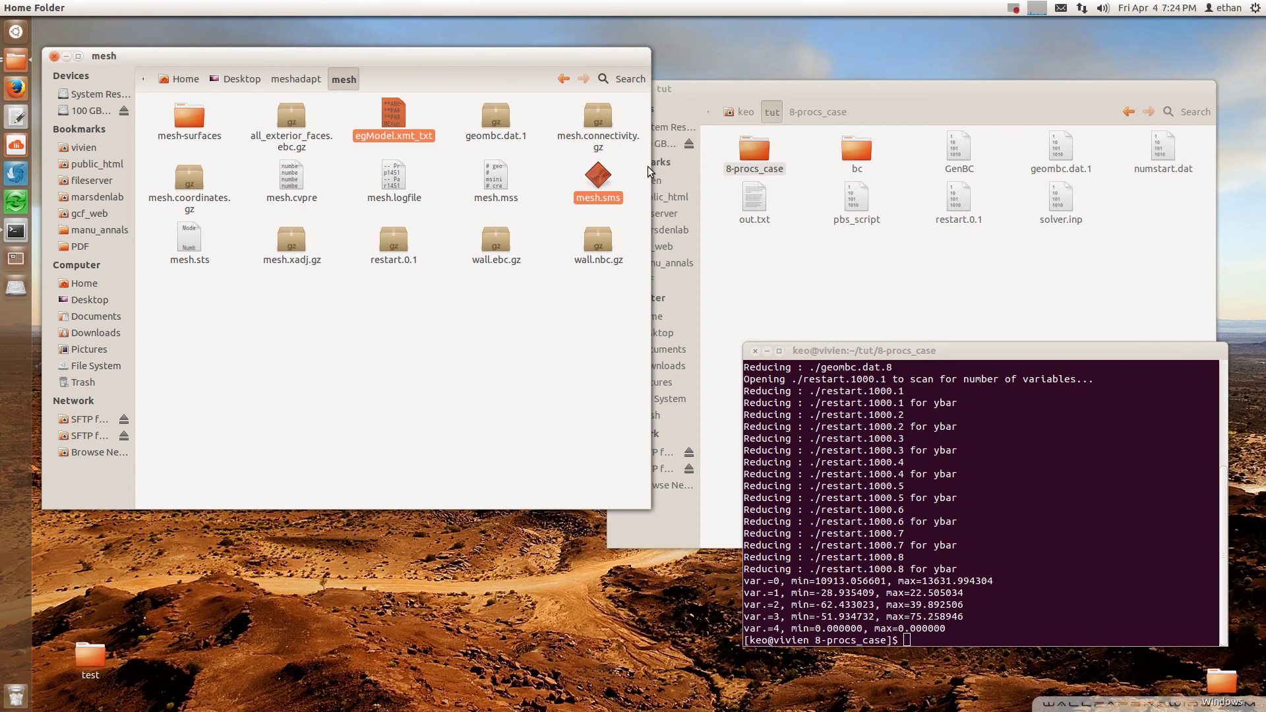
right_click(757, 148)
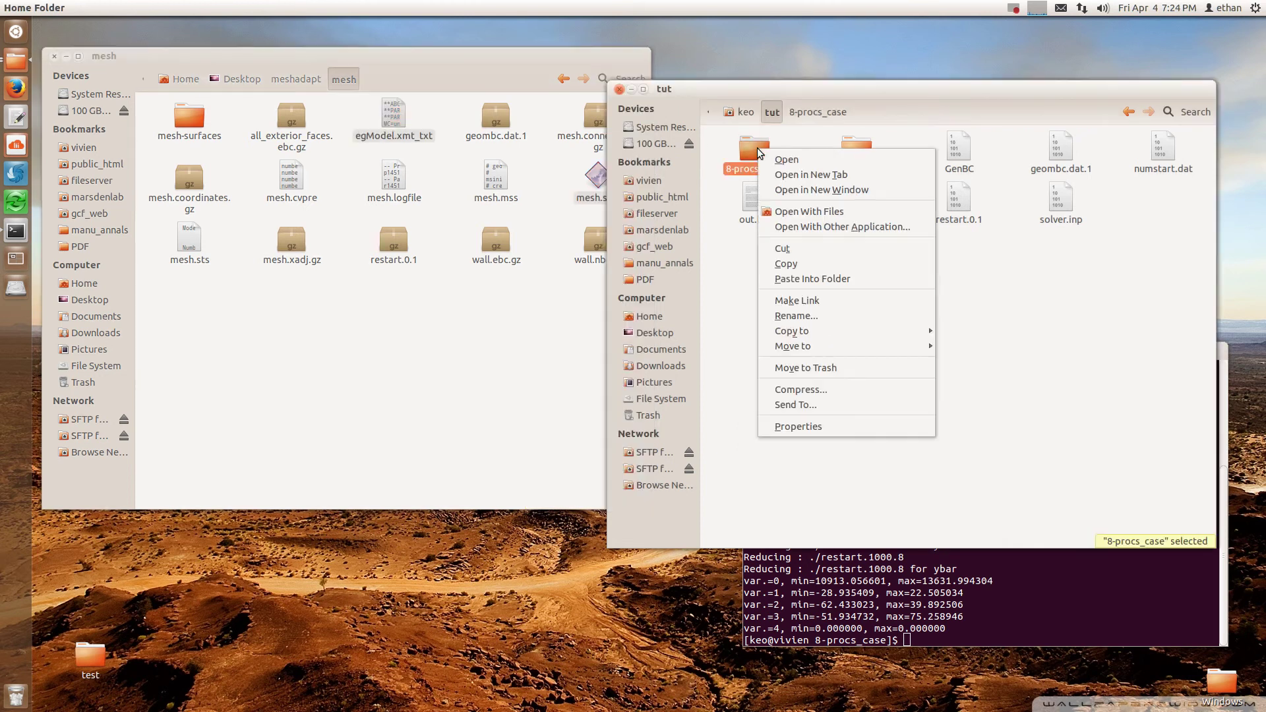
click(844, 261)
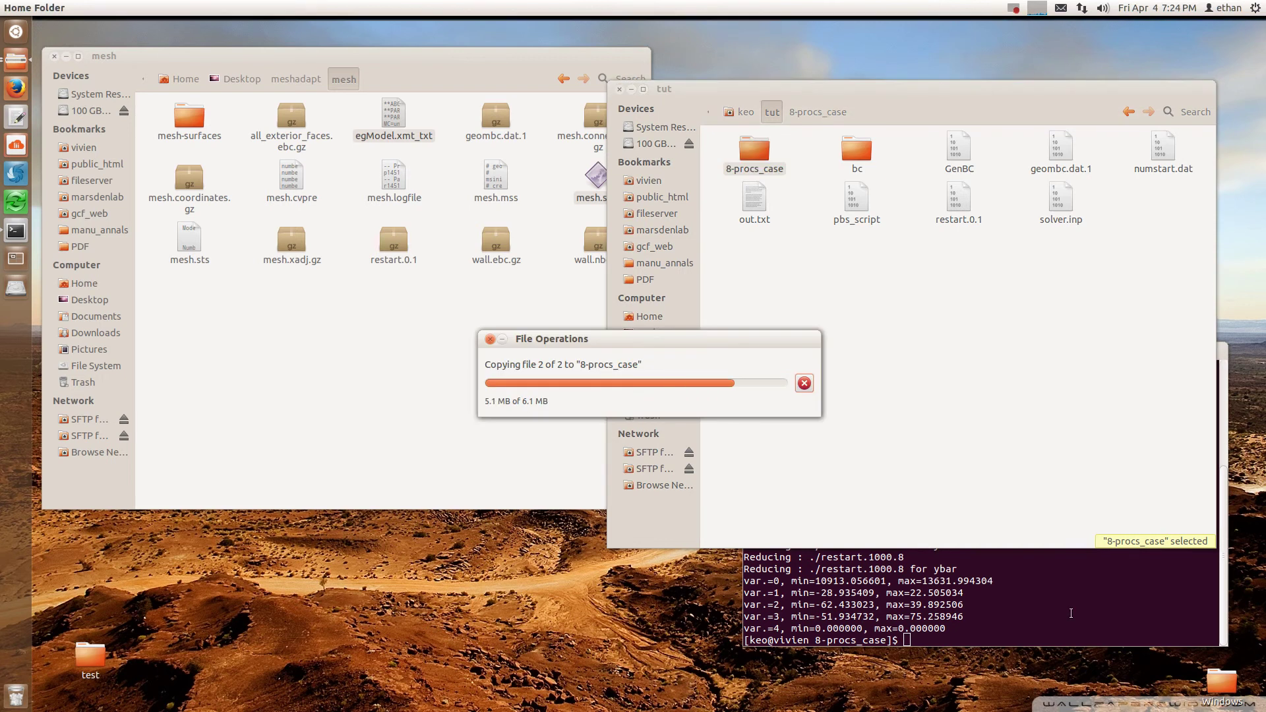
click(1047, 600)
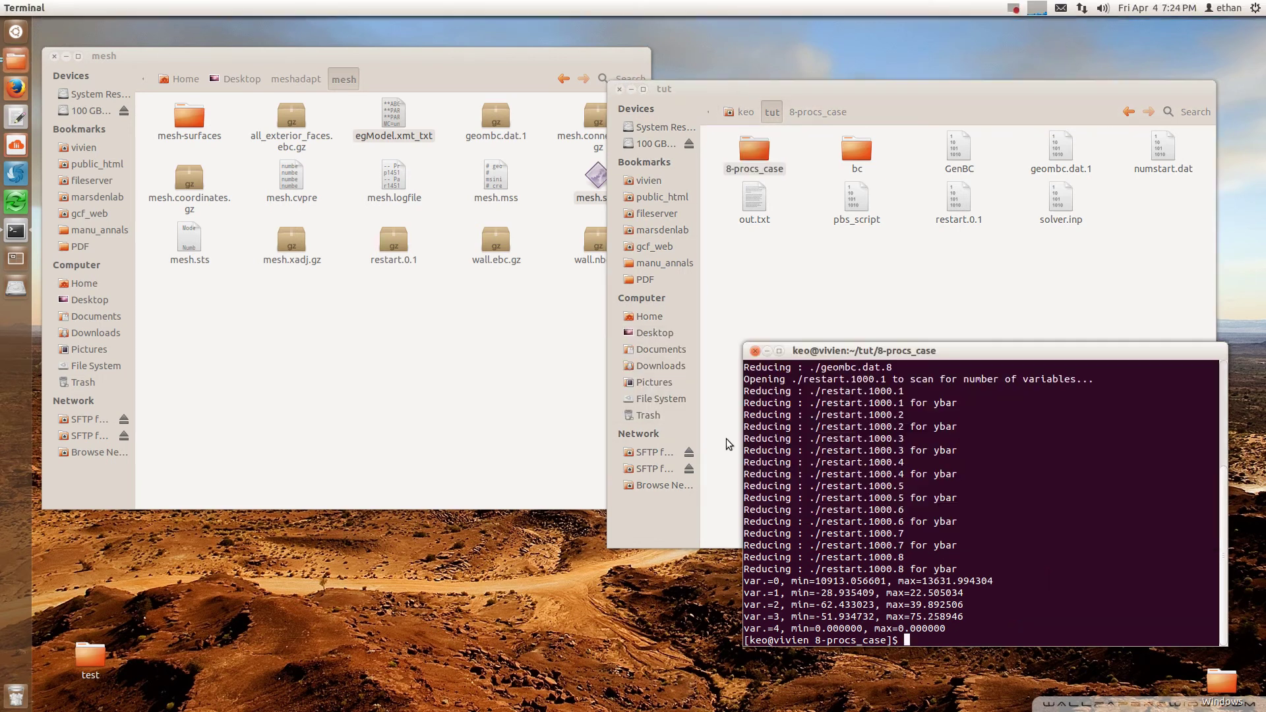
Open adapt_script from the meshadapt folder in the text editor, and reopen the mesh folder alongside it
click(493, 382)
key(BackSpace)
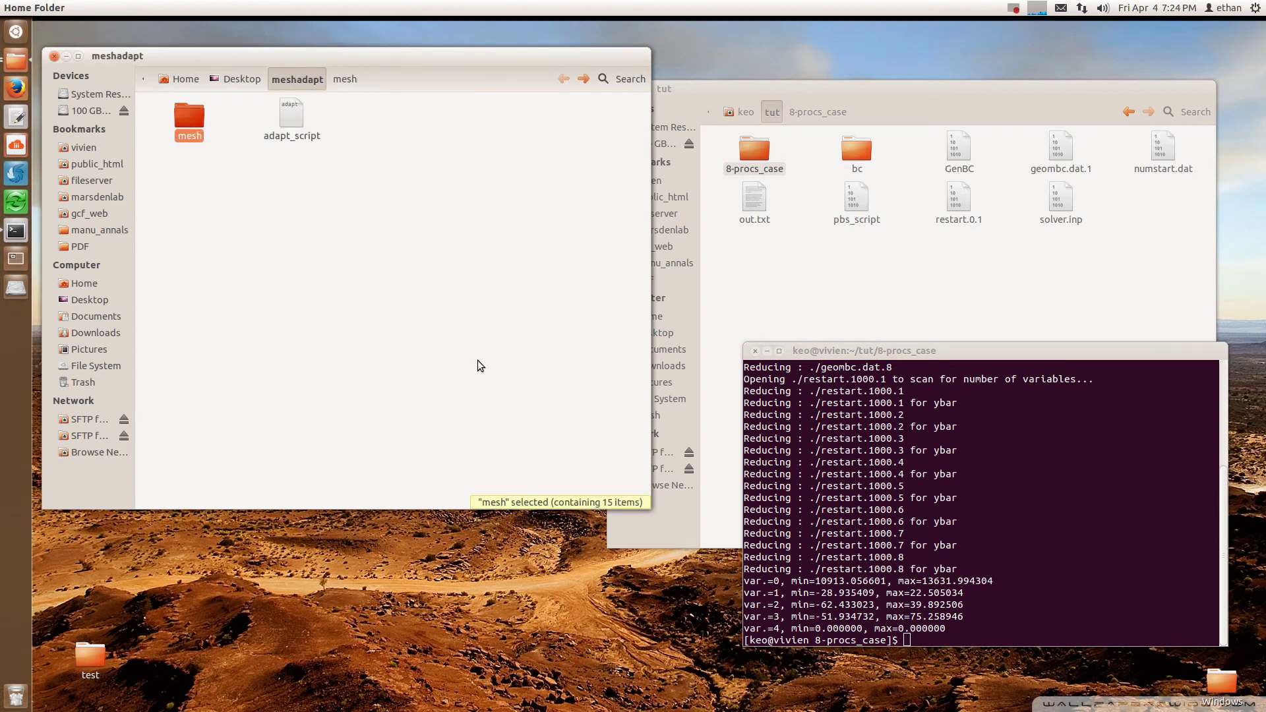
double_click(295, 116)
click(380, 330)
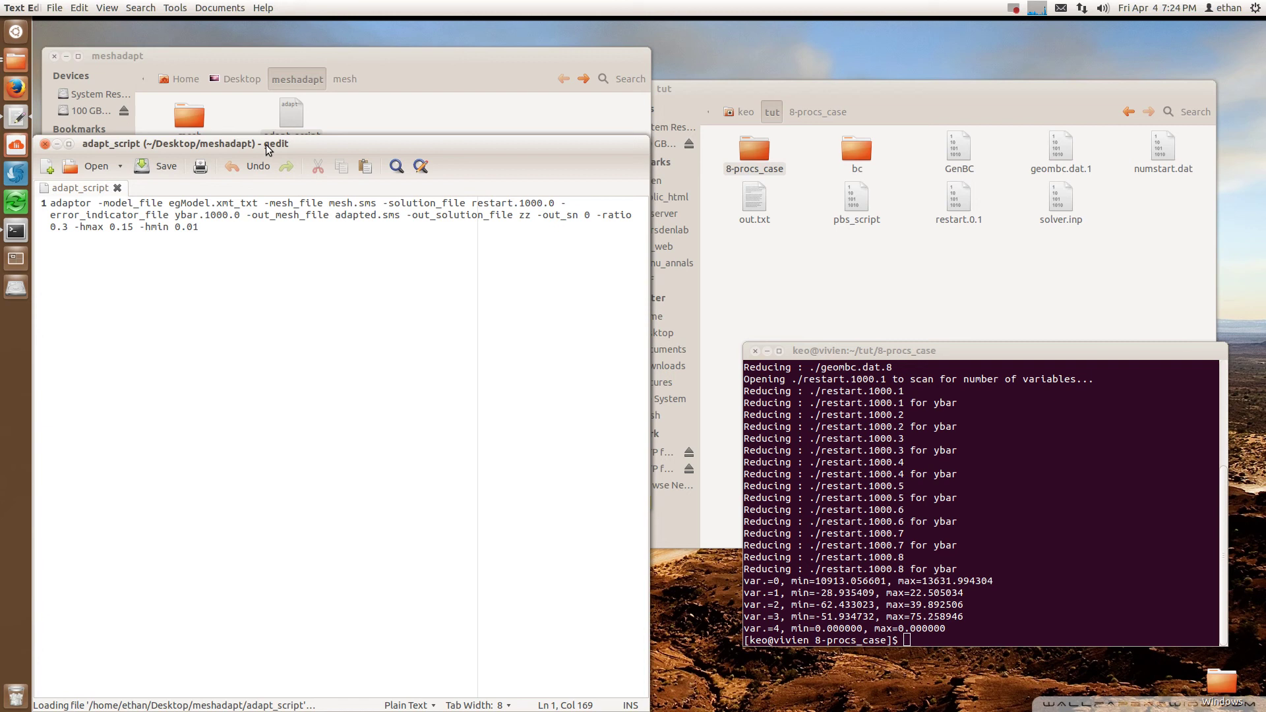
drag(267, 145, 754, 126)
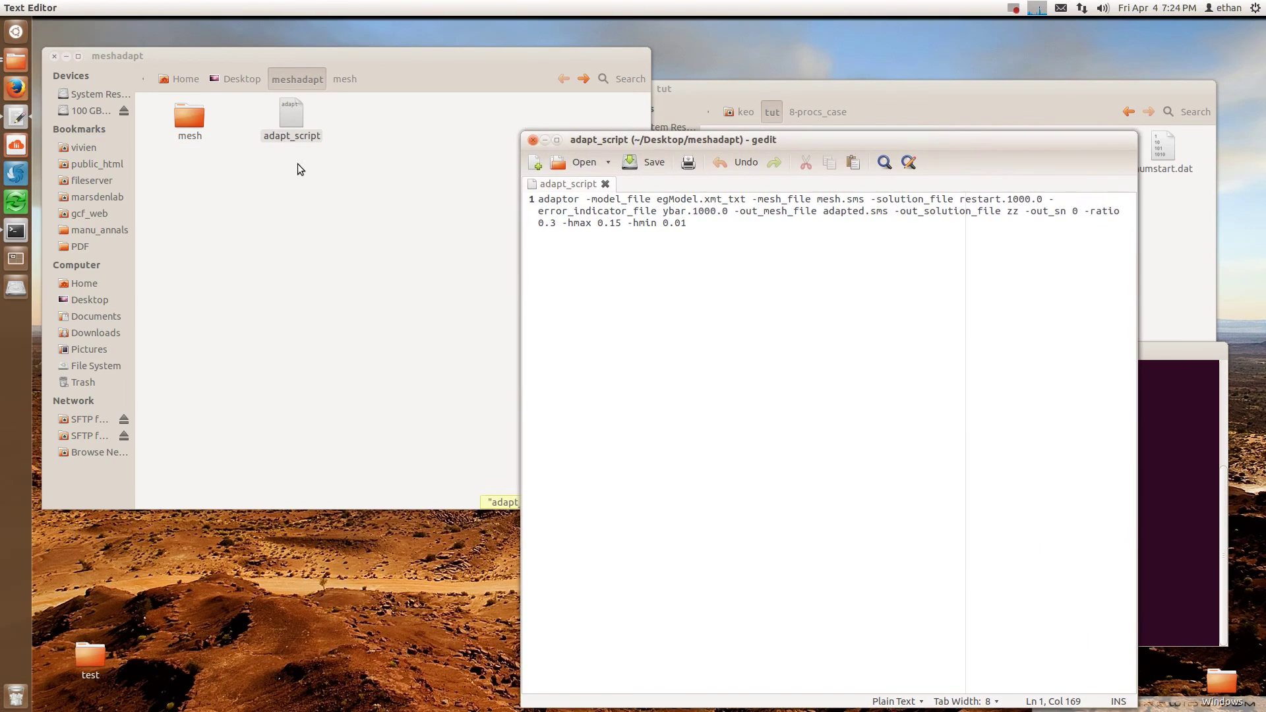
double_click(192, 119)
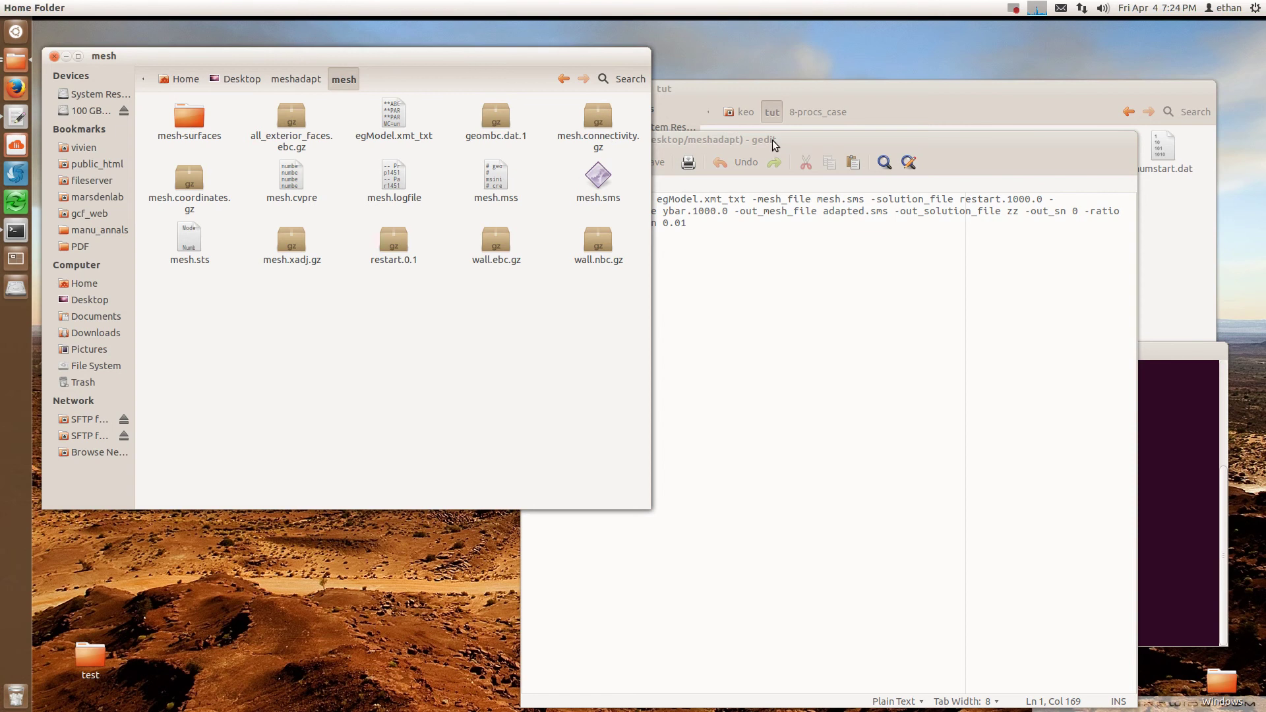
Review the input arguments in adapt_script: the model file, mesh file, solution file and error indicator file
drag(773, 140, 718, 219)
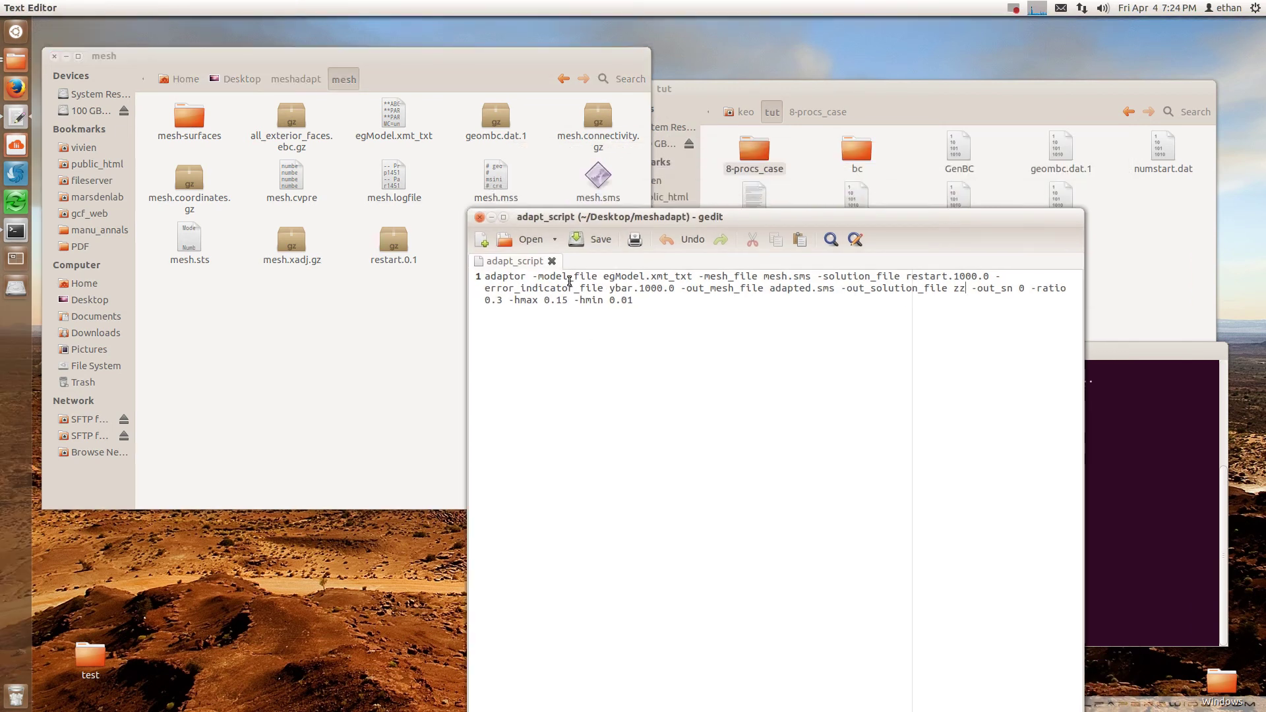
double_click(622, 273)
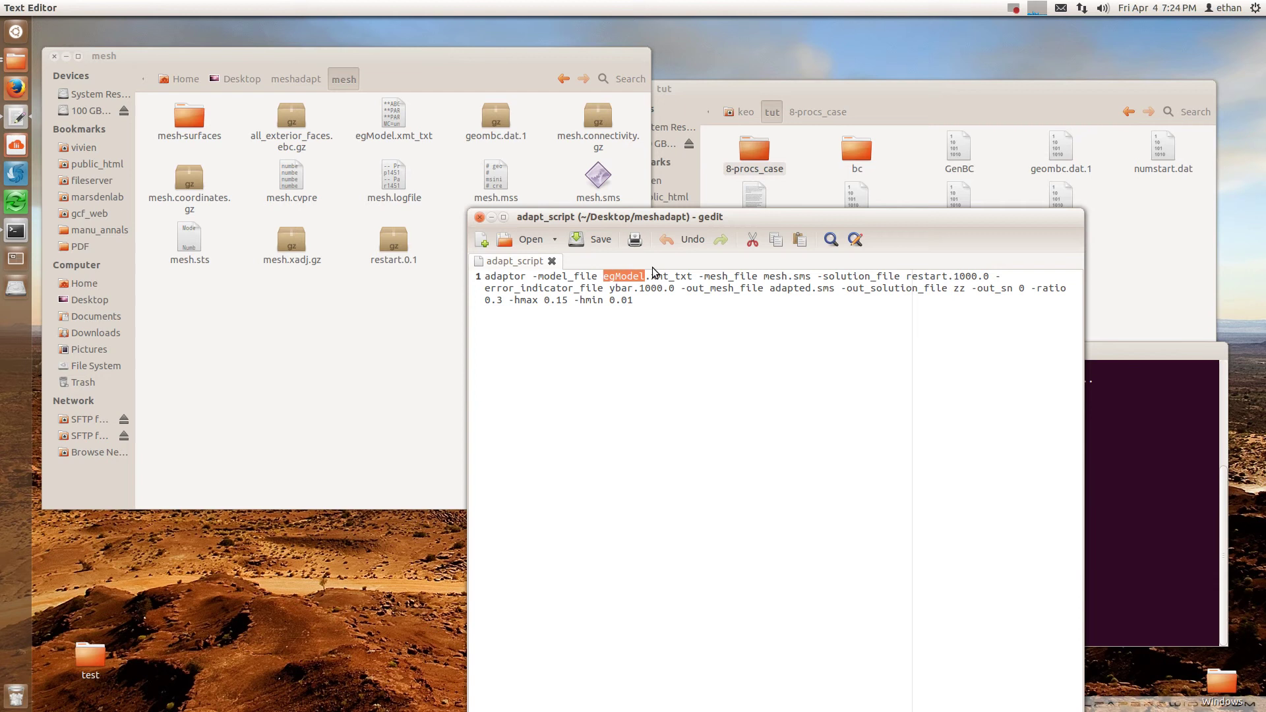
double_click(772, 277)
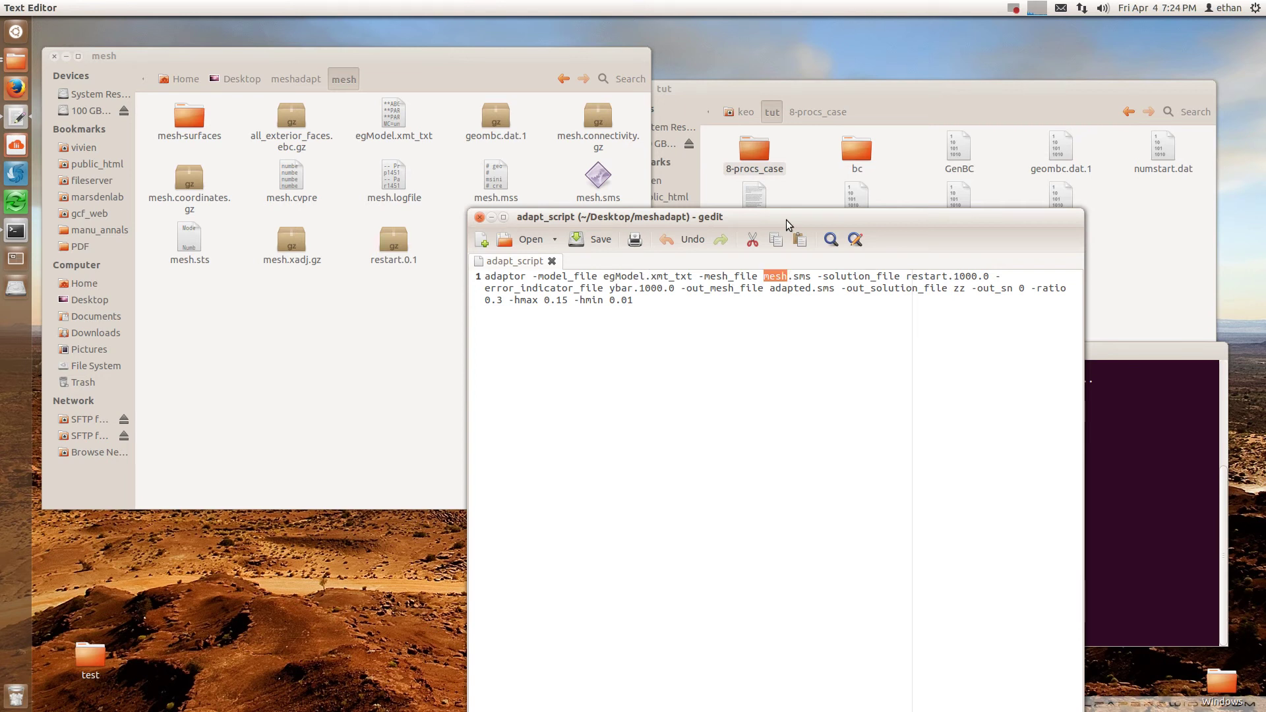
drag(786, 219, 730, 261)
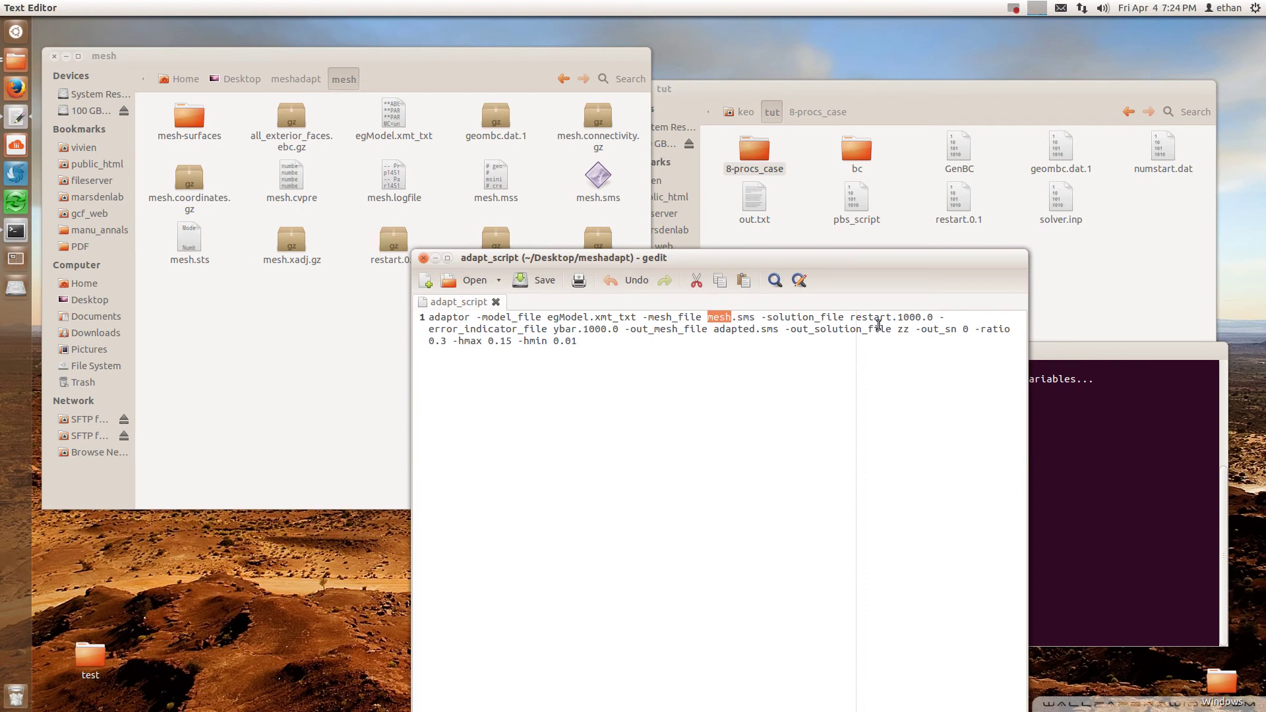
double_click(909, 317)
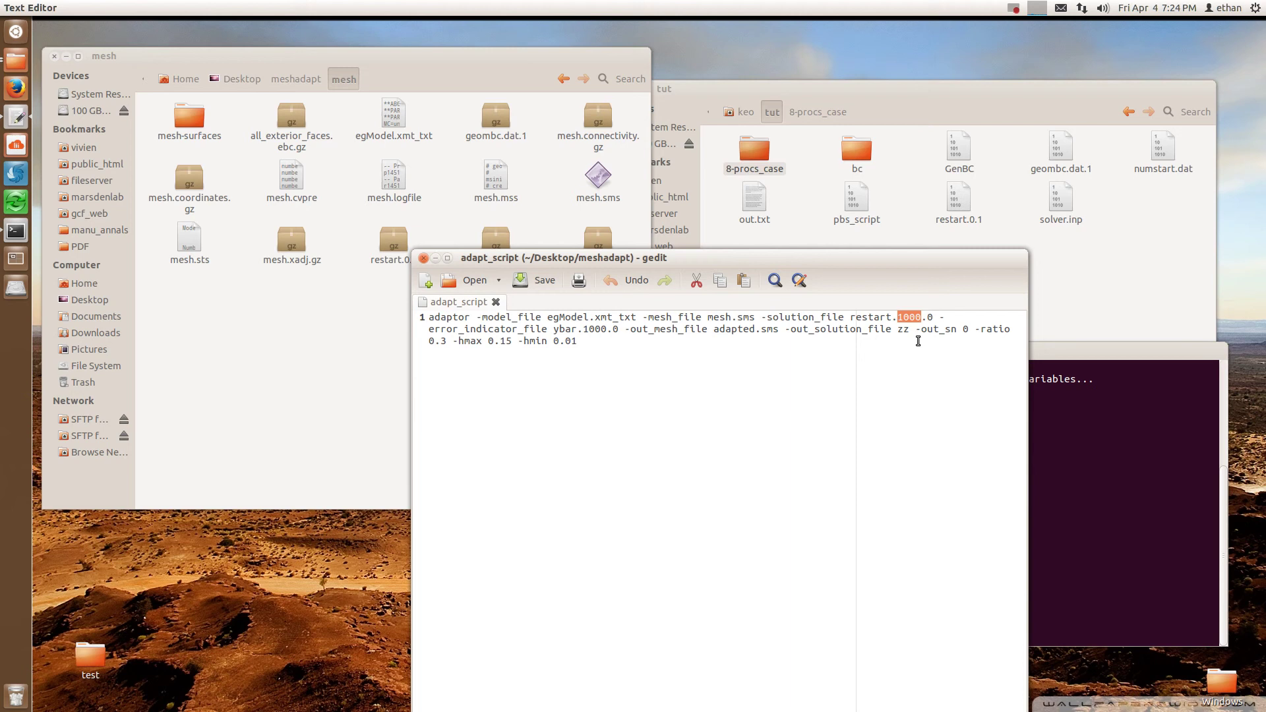
double_click(594, 329)
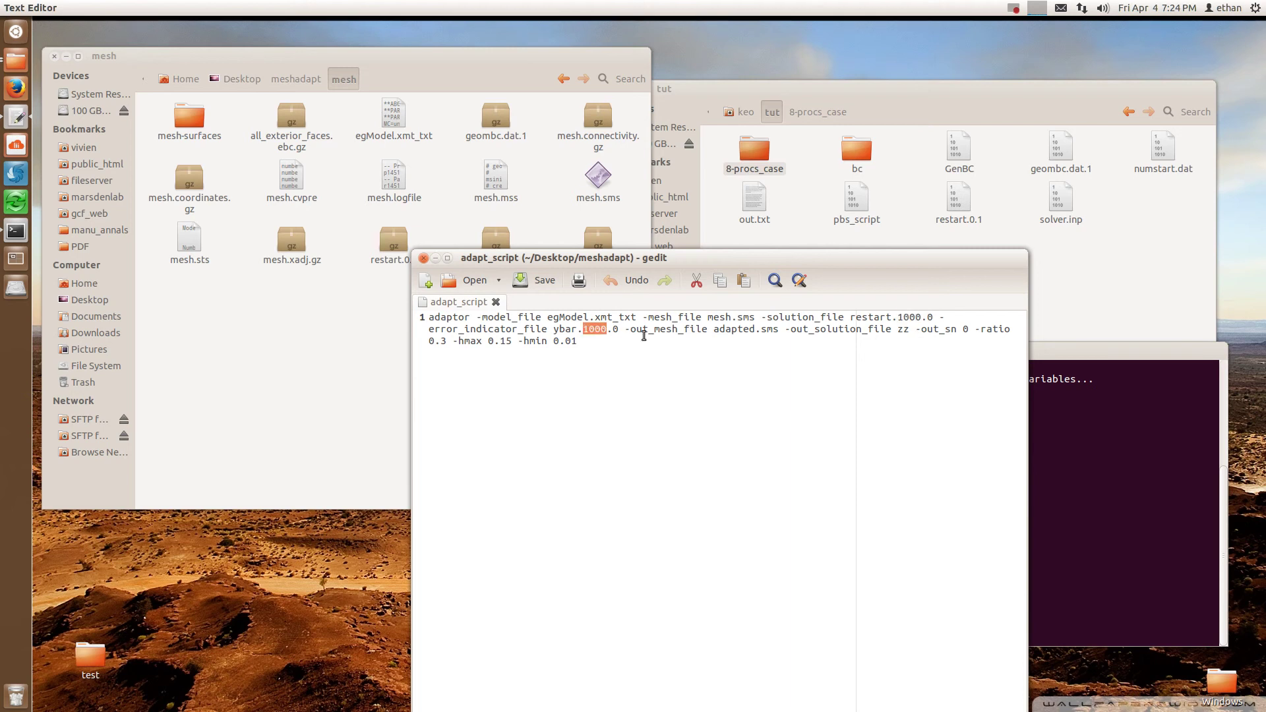
Review adapt_script's output mesh, output solution, step number, ratio, hmax and hmin arguments, and close the script
double_click(728, 330)
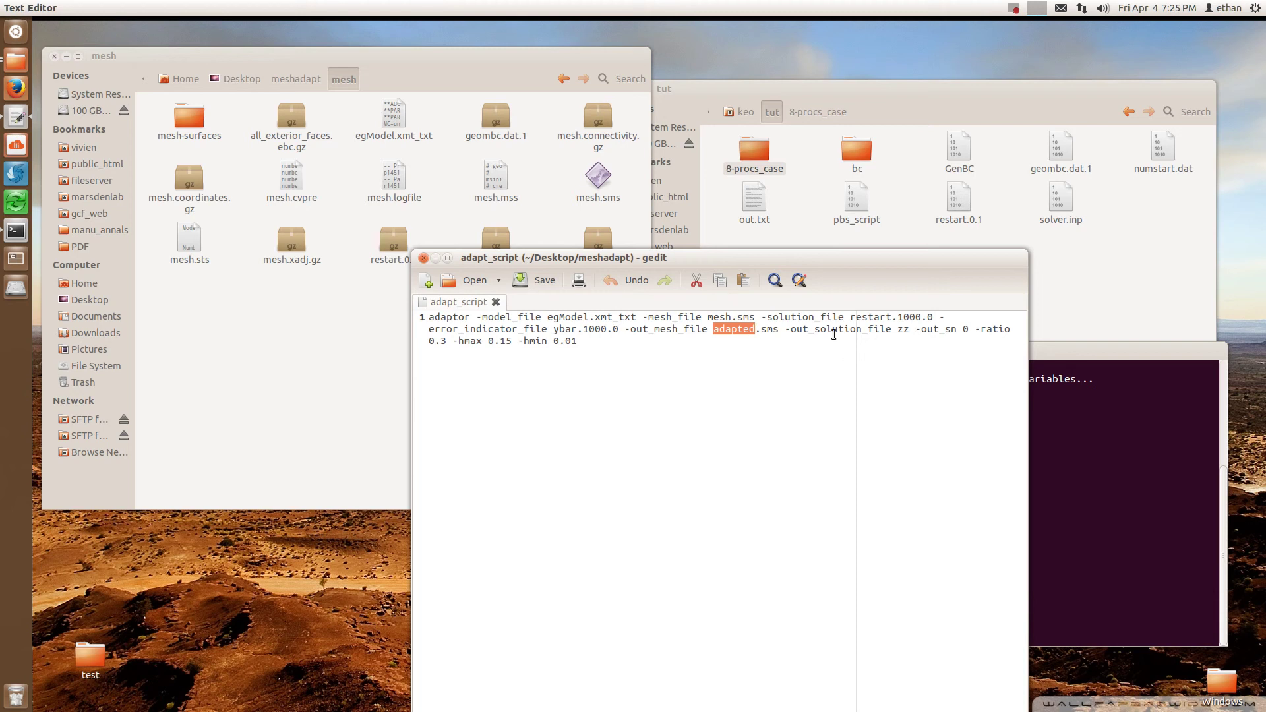
drag(879, 331, 976, 331)
click(991, 335)
key(Down)
double_click(1014, 331)
click(441, 343)
drag(602, 257, 492, 233)
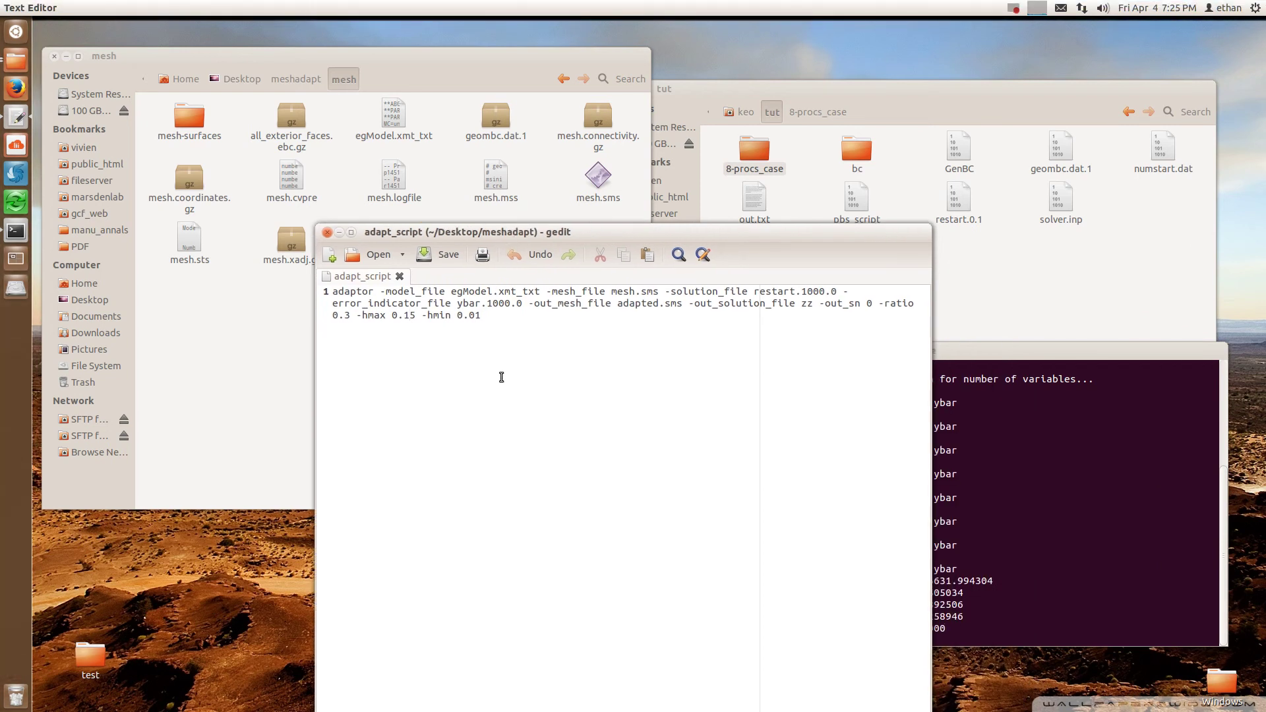
drag(529, 232, 561, 236)
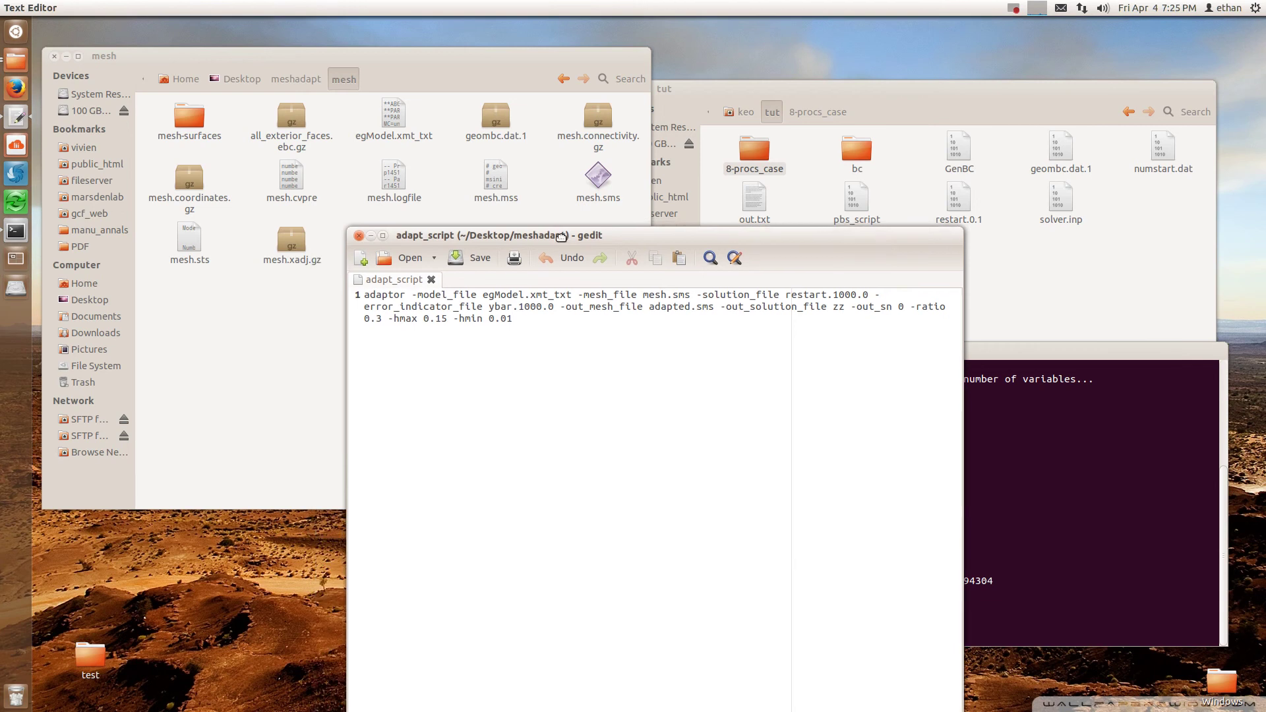
click(446, 320)
click(497, 333)
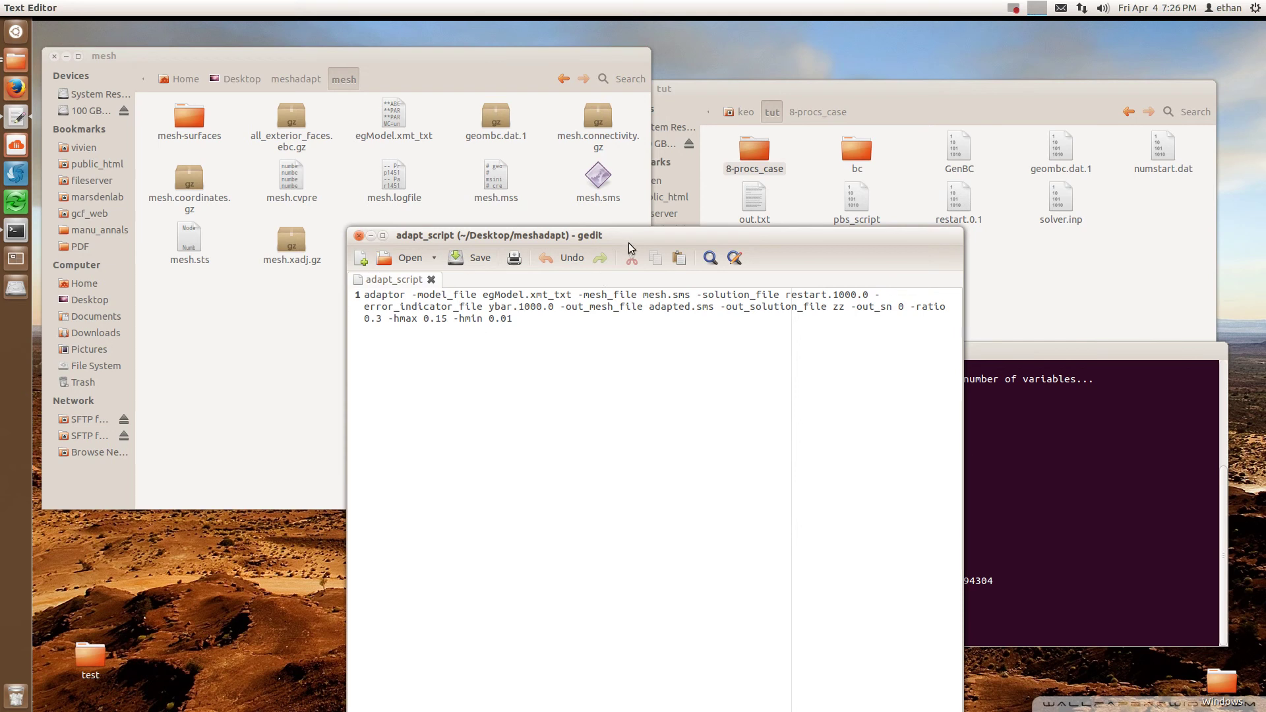
drag(628, 237, 536, 237)
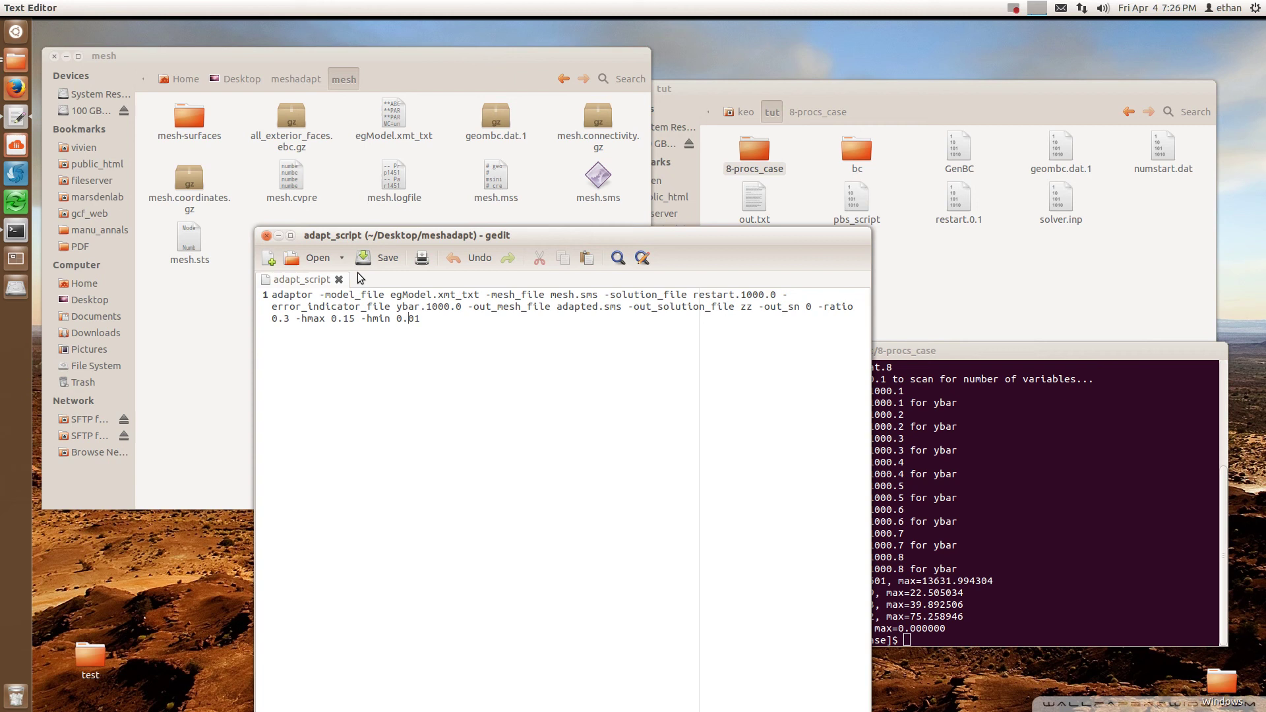
click(267, 236)
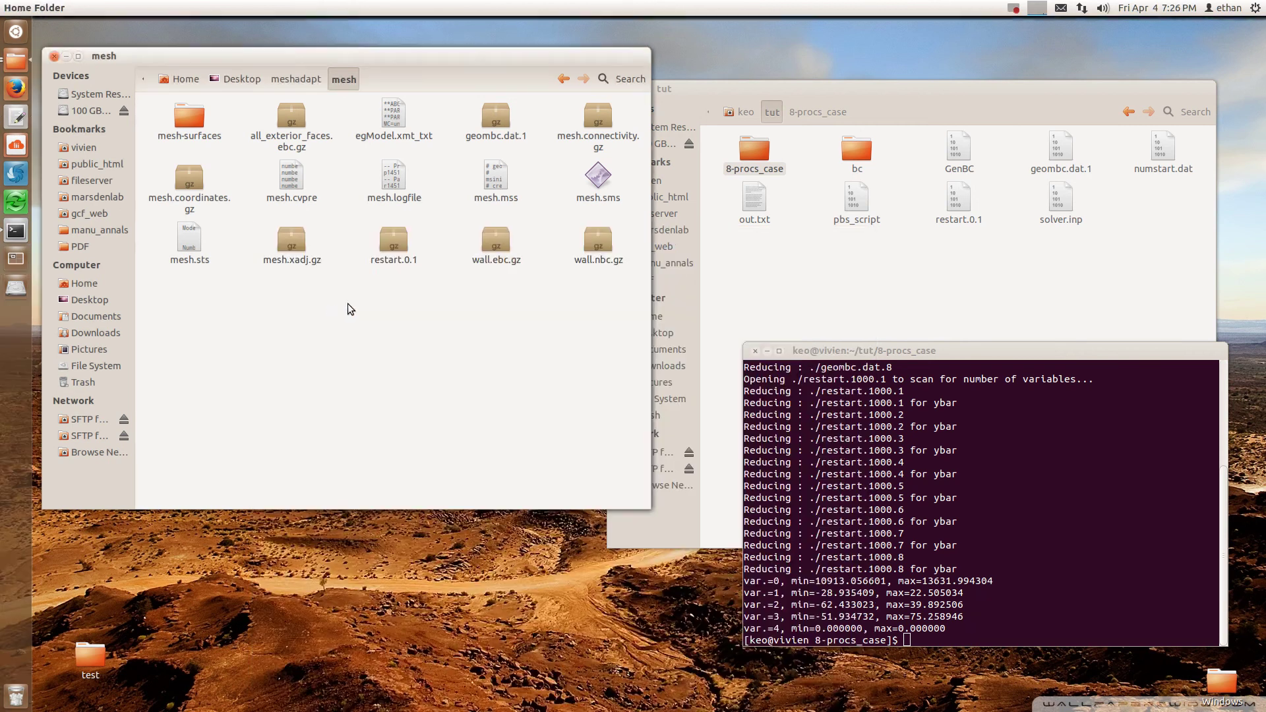
Copy adapt_script from the local meshadapt folder into the remote 8-procs_case folder
key(BackSpace)
click(291, 122)
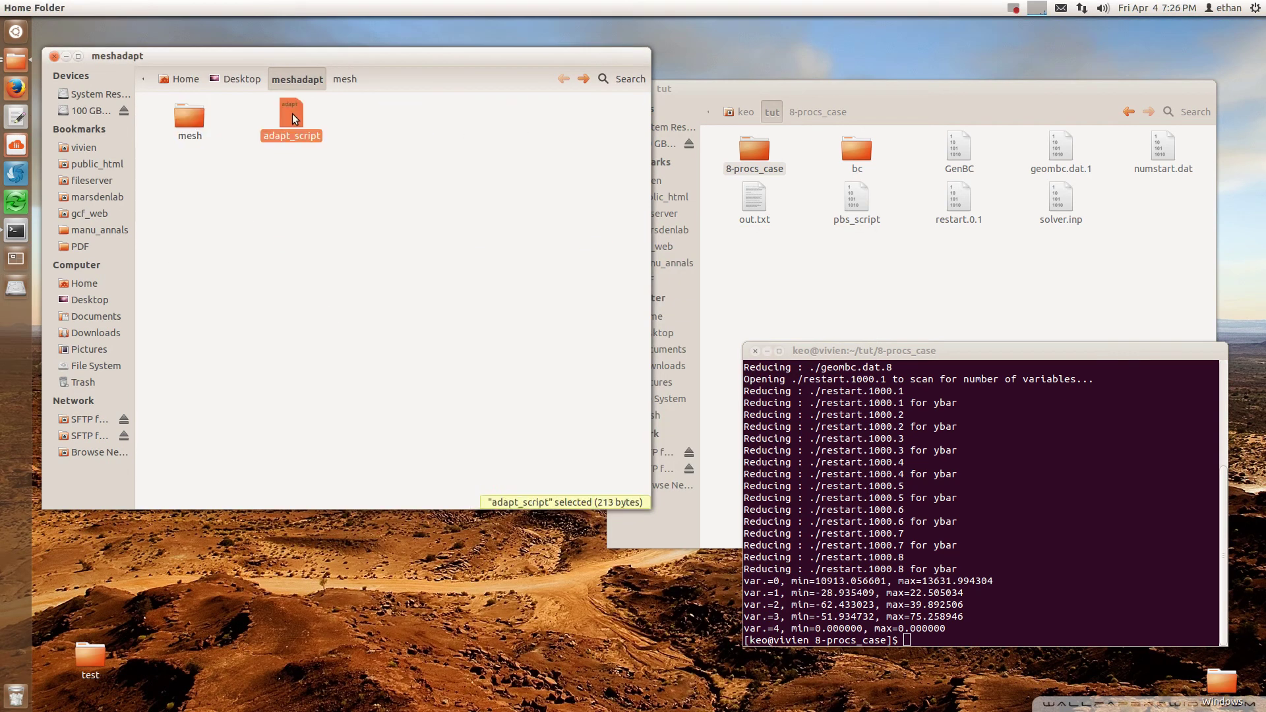
drag(294, 120, 757, 150)
click(1097, 518)
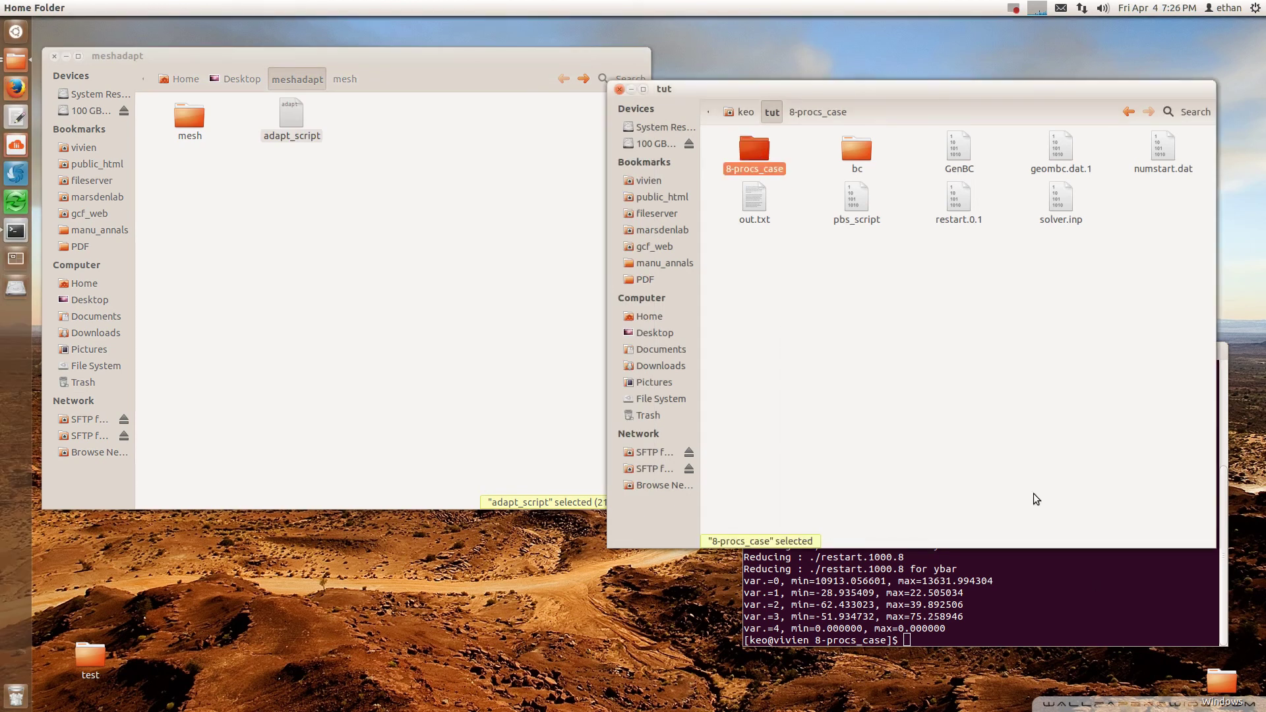
Run adapt_script with bash in the remote 8-procs_case directory
click(1040, 593)
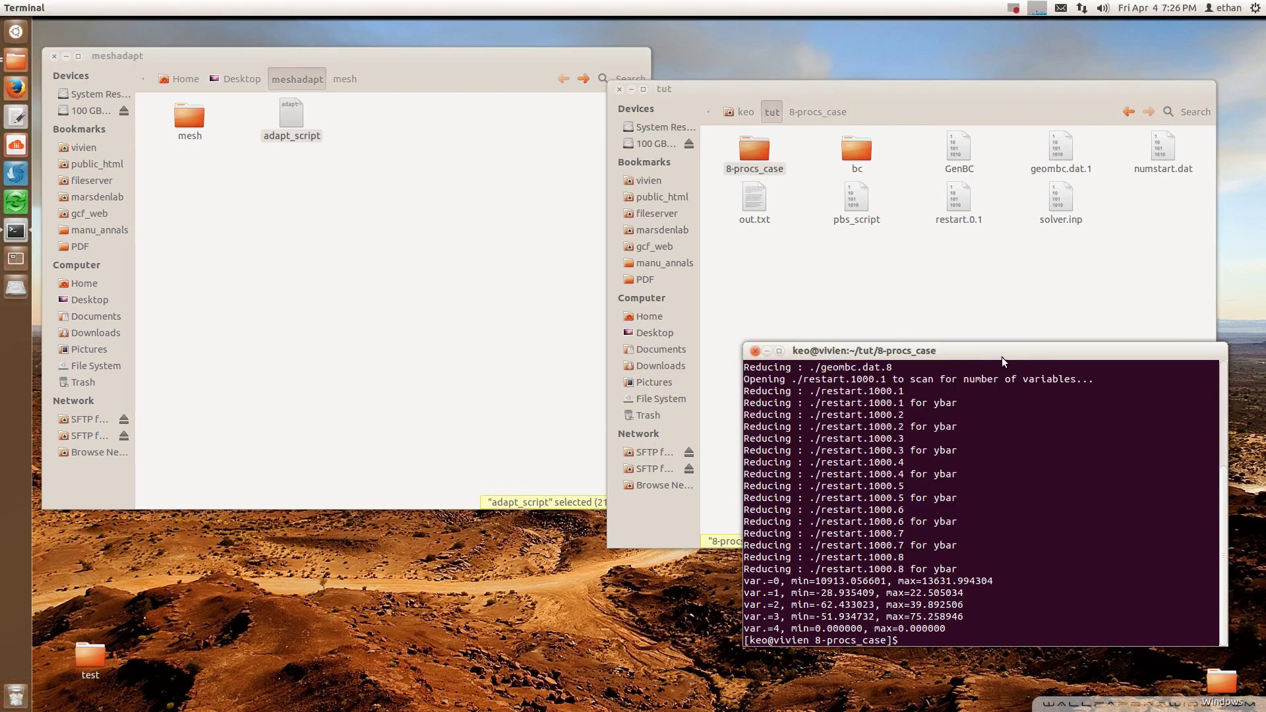
drag(1002, 357, 704, 344)
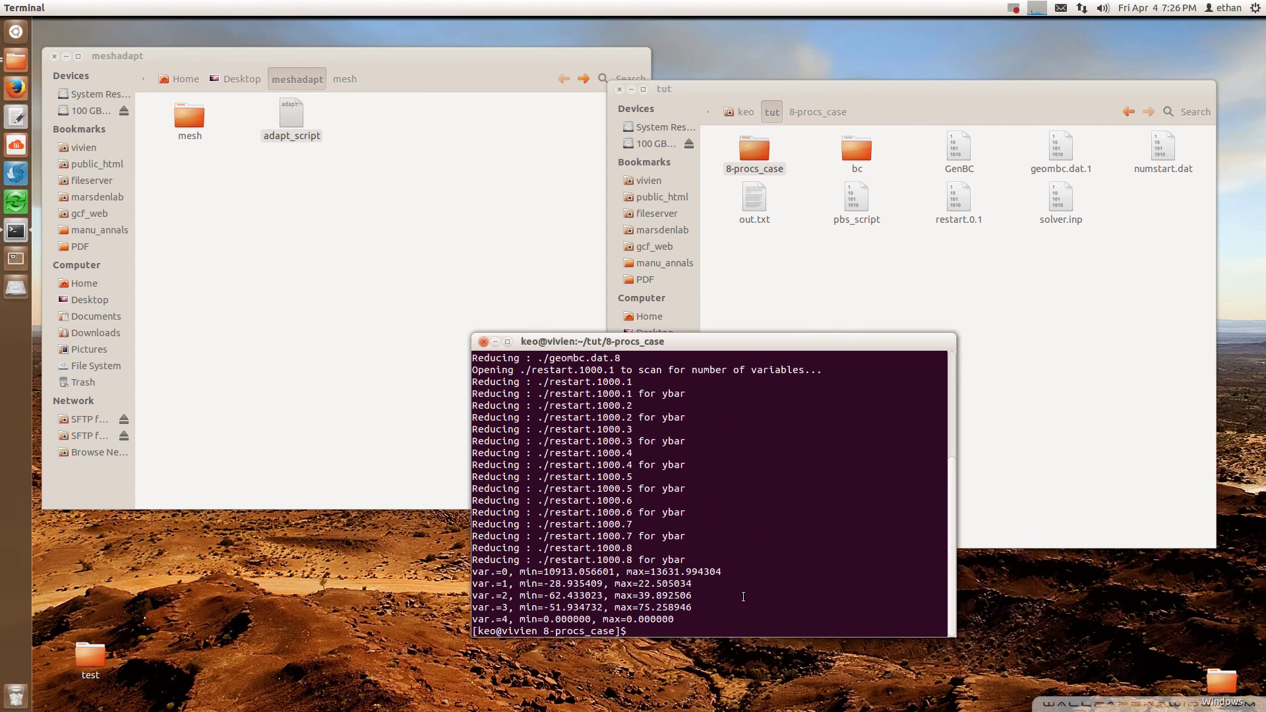
text(bas)
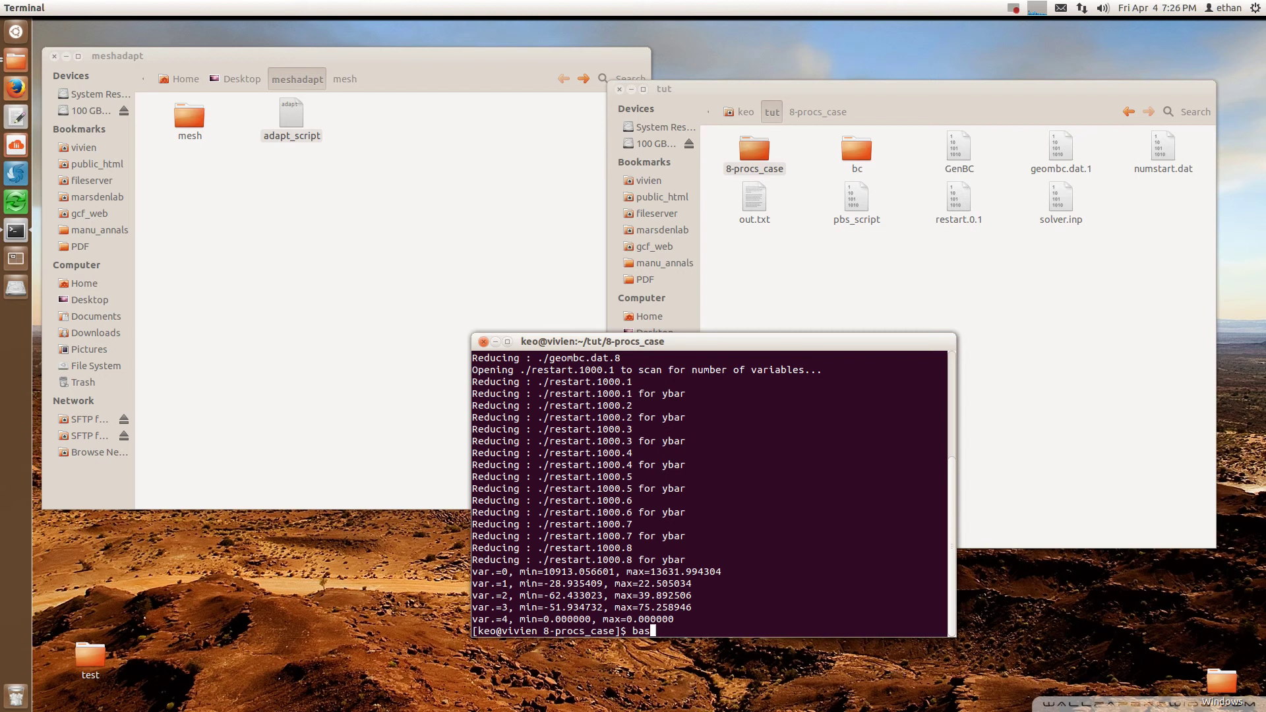
text(h adap)
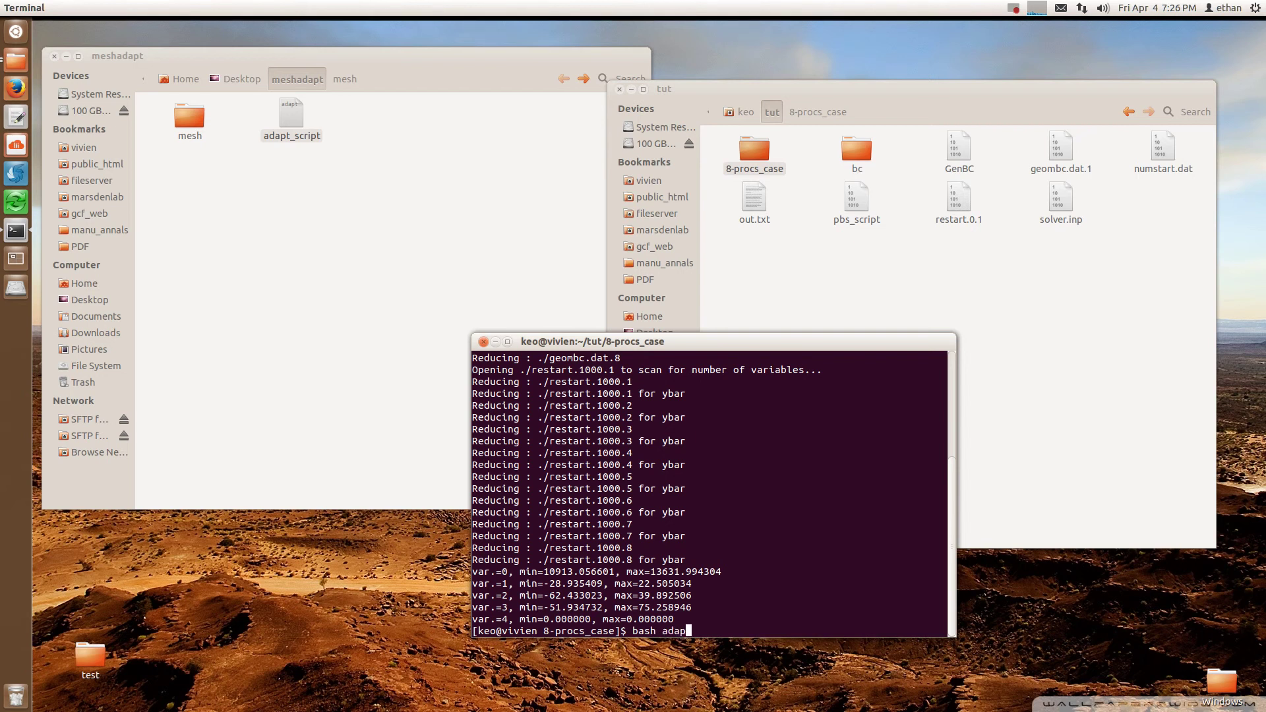
text(t_script)
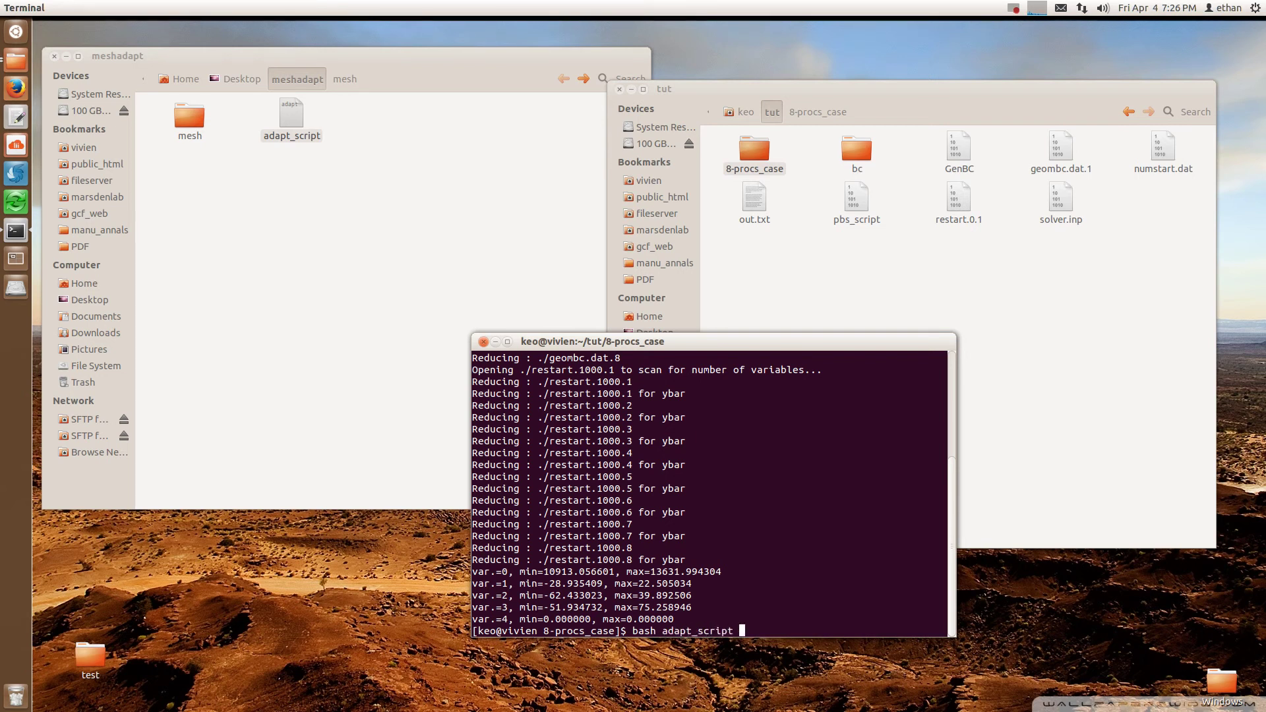
key(Return)
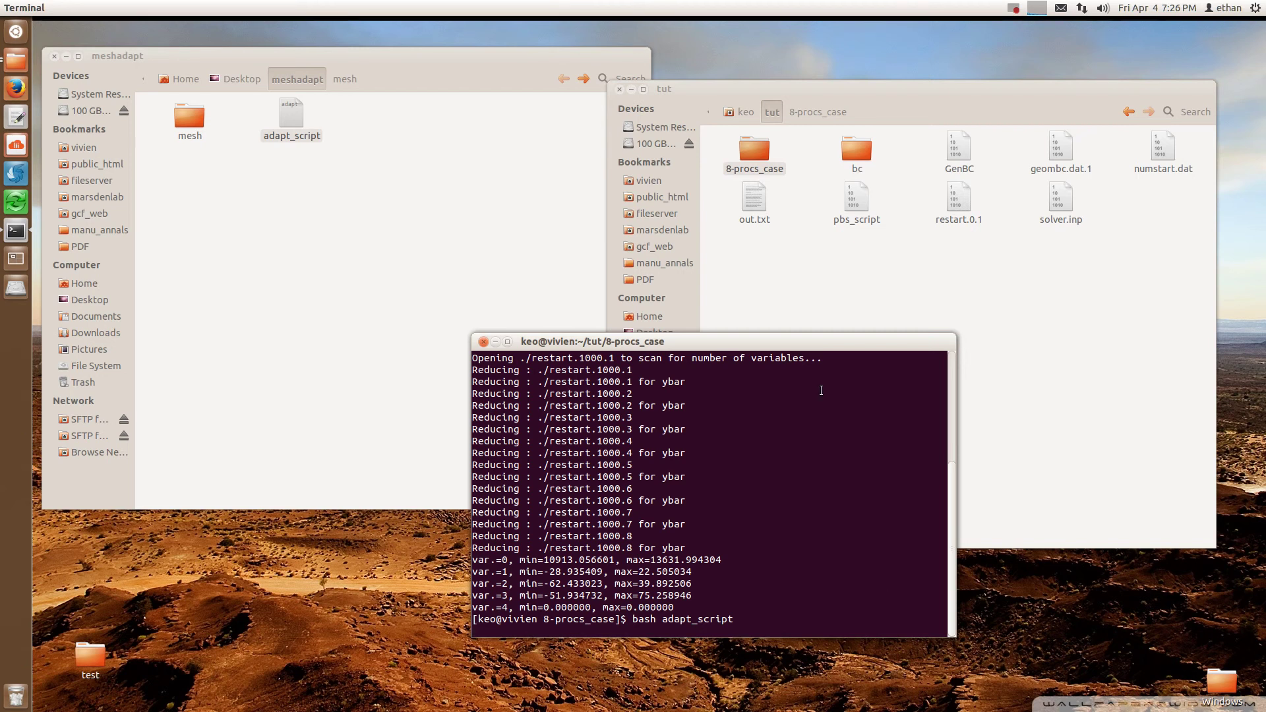
drag(820, 338, 1122, 336)
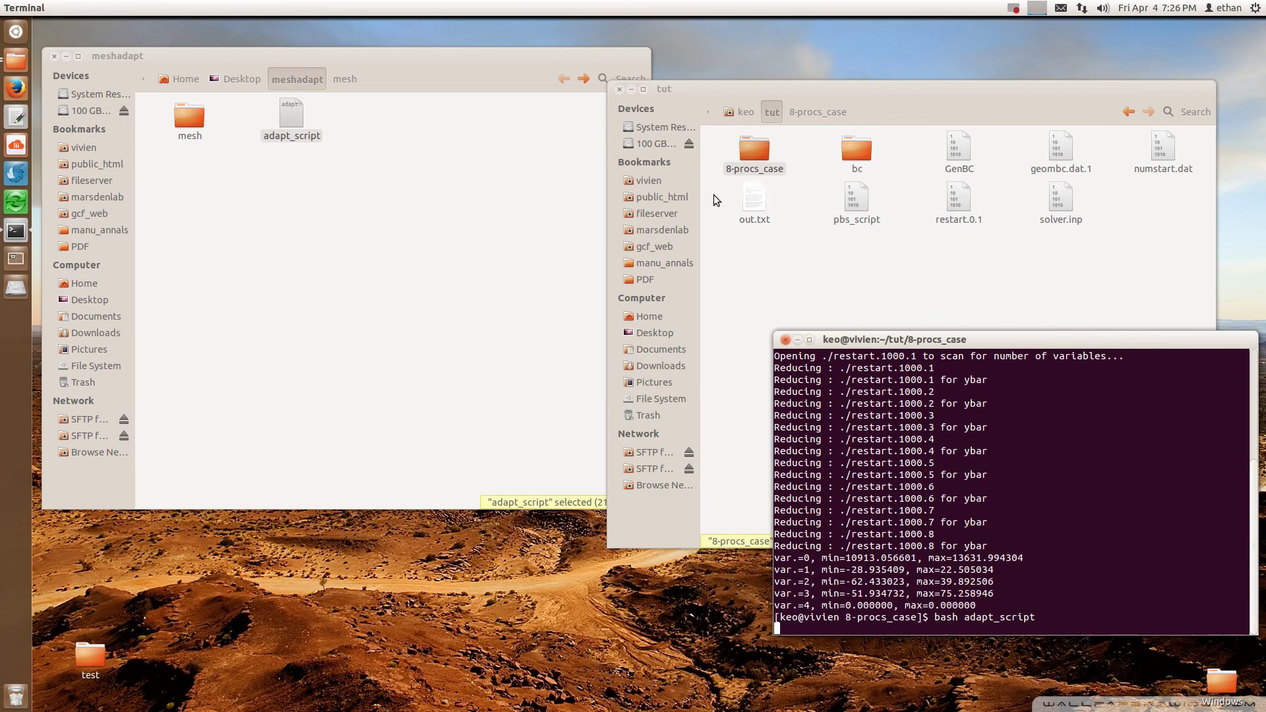
Close the meshadapt window, create a folder named new_mesh on the desktop, and open it
click(55, 57)
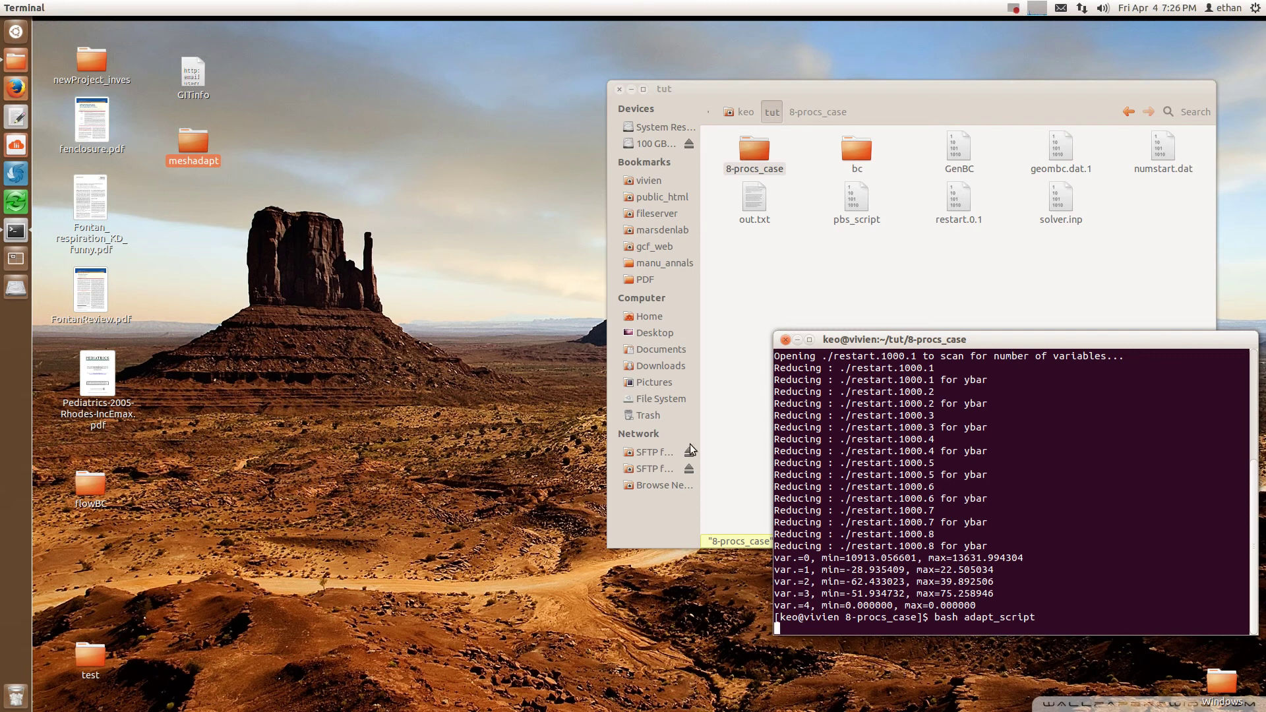
click(298, 308)
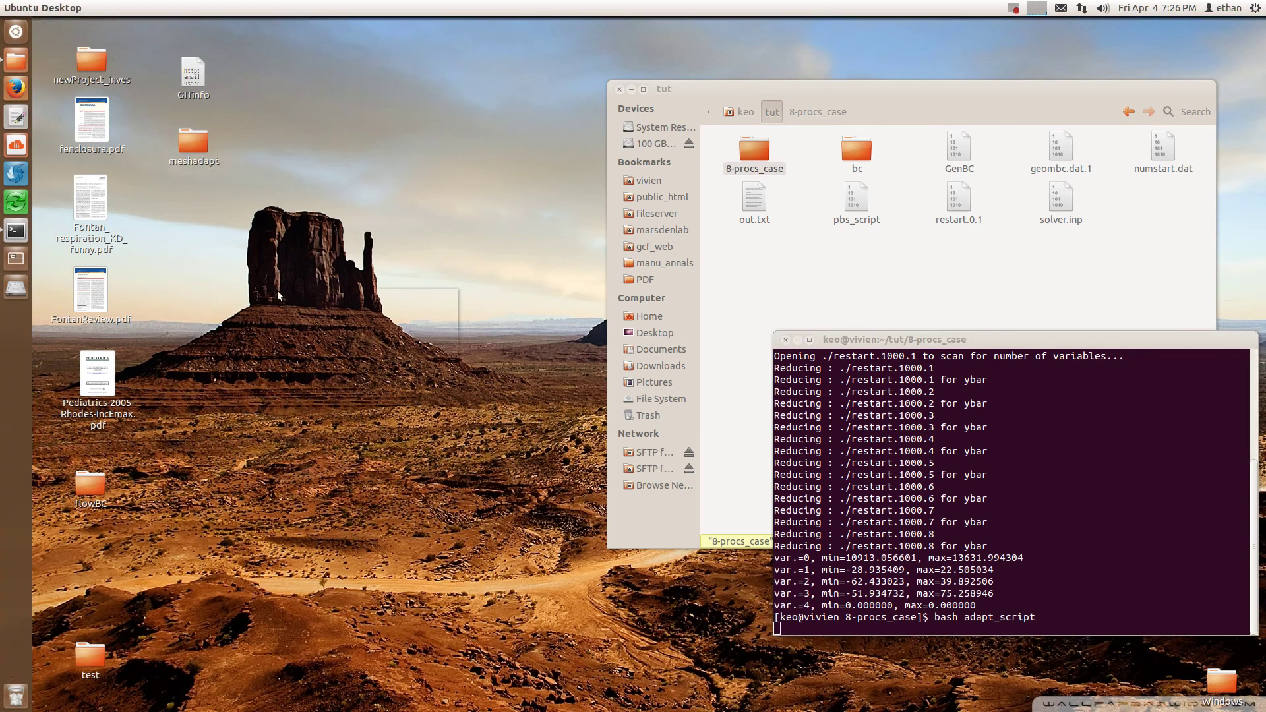
right_click(272, 288)
key(Escape)
key(ctrl+shift+n)
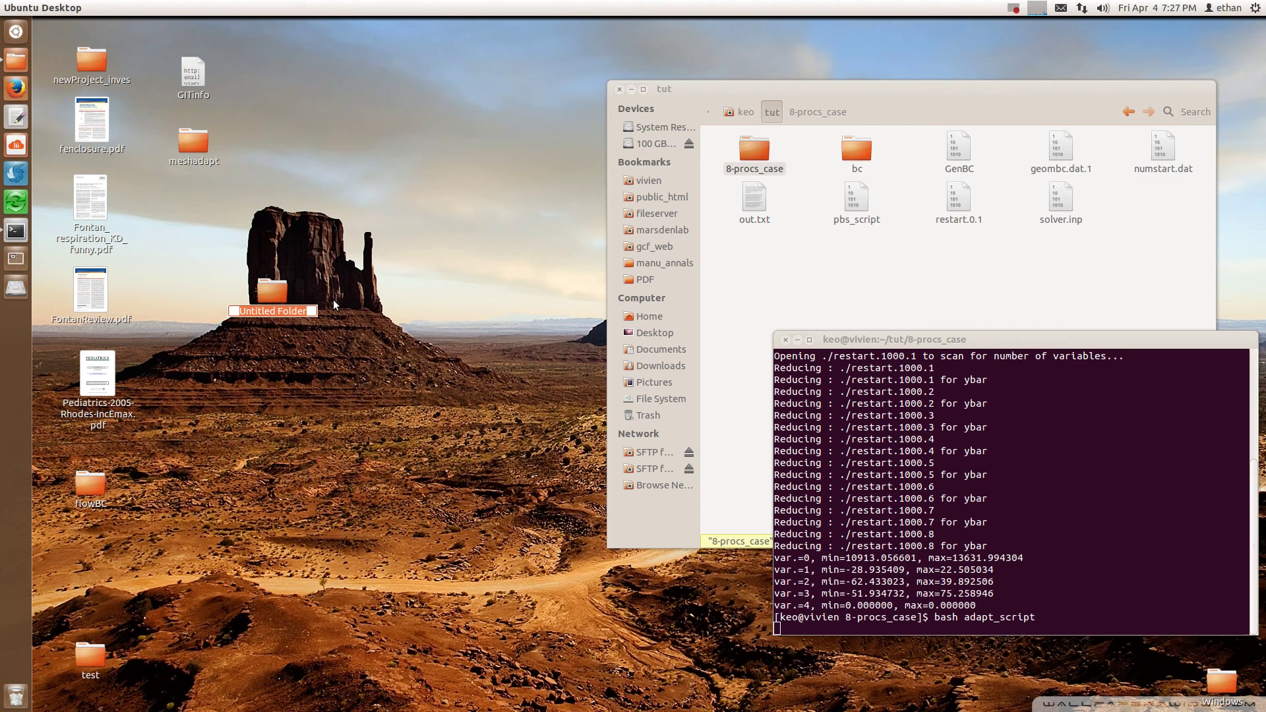
text(new_mesh)
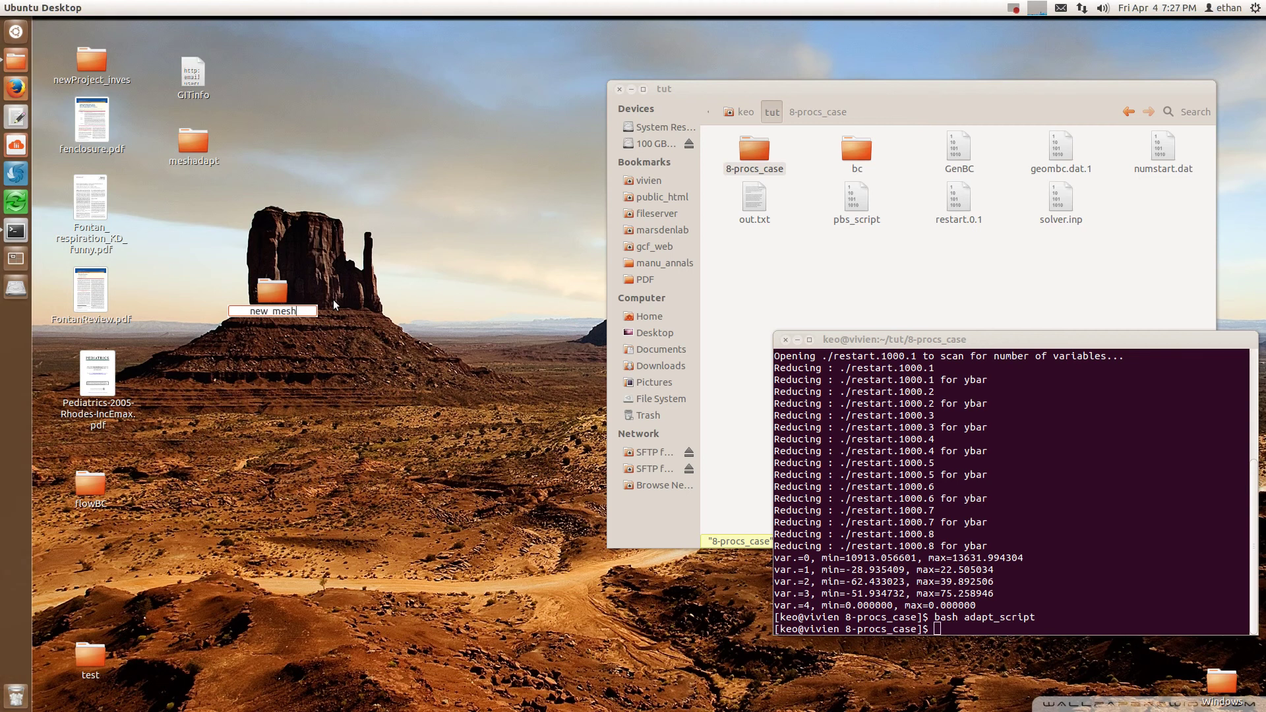
key(Return)
key(Return)
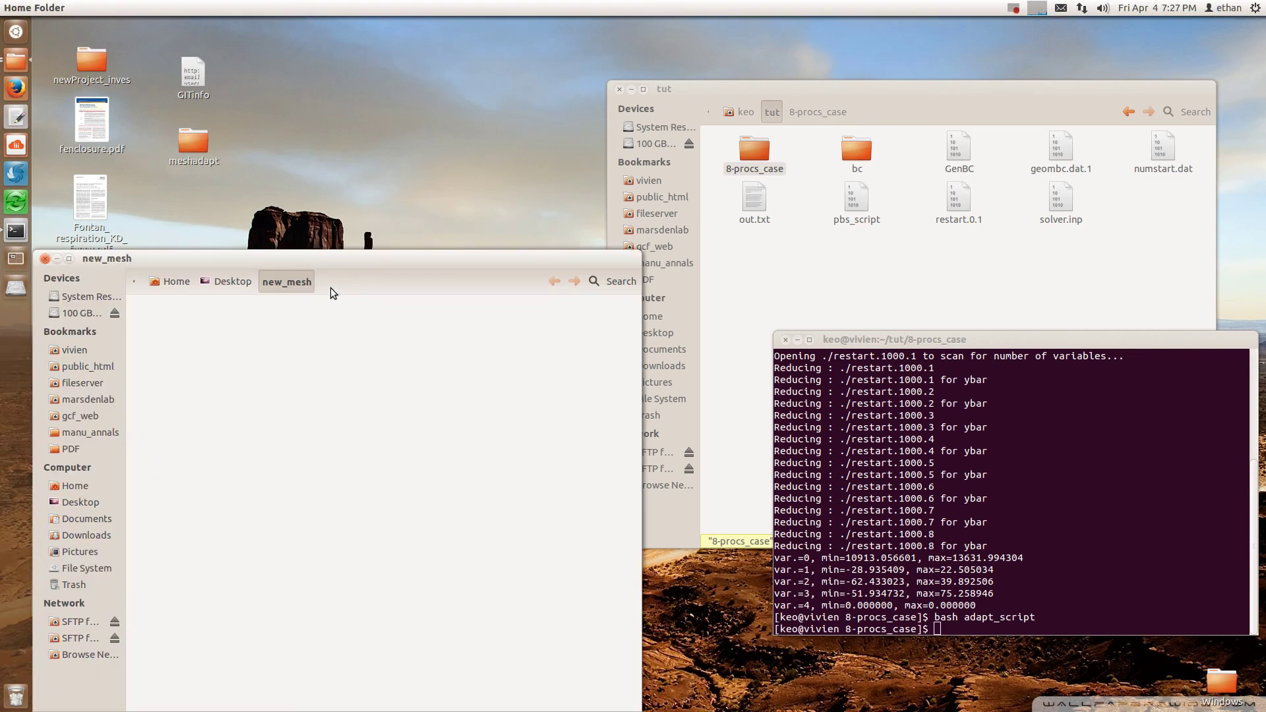
Copy egModel.xmt_txt from the mesh folder inside meshadapt into new_mesh, and close the mesh window
click(196, 140)
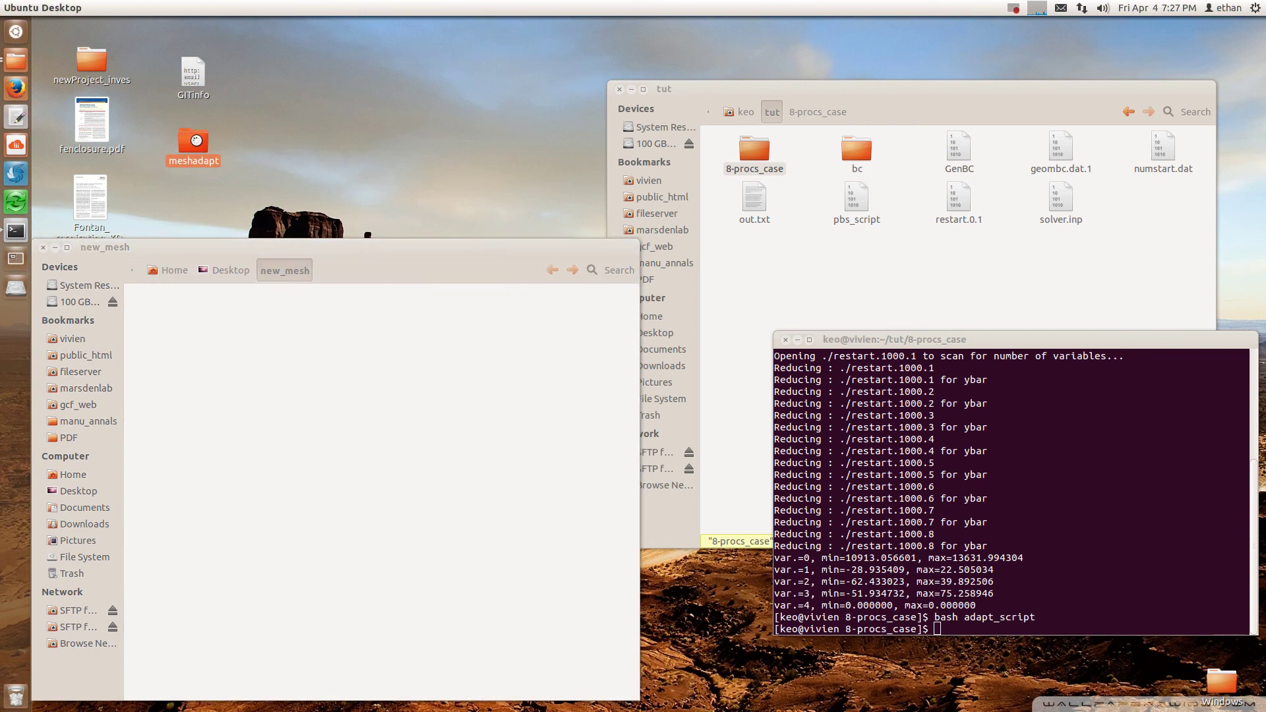
double_click(206, 132)
drag(444, 40, 769, 100)
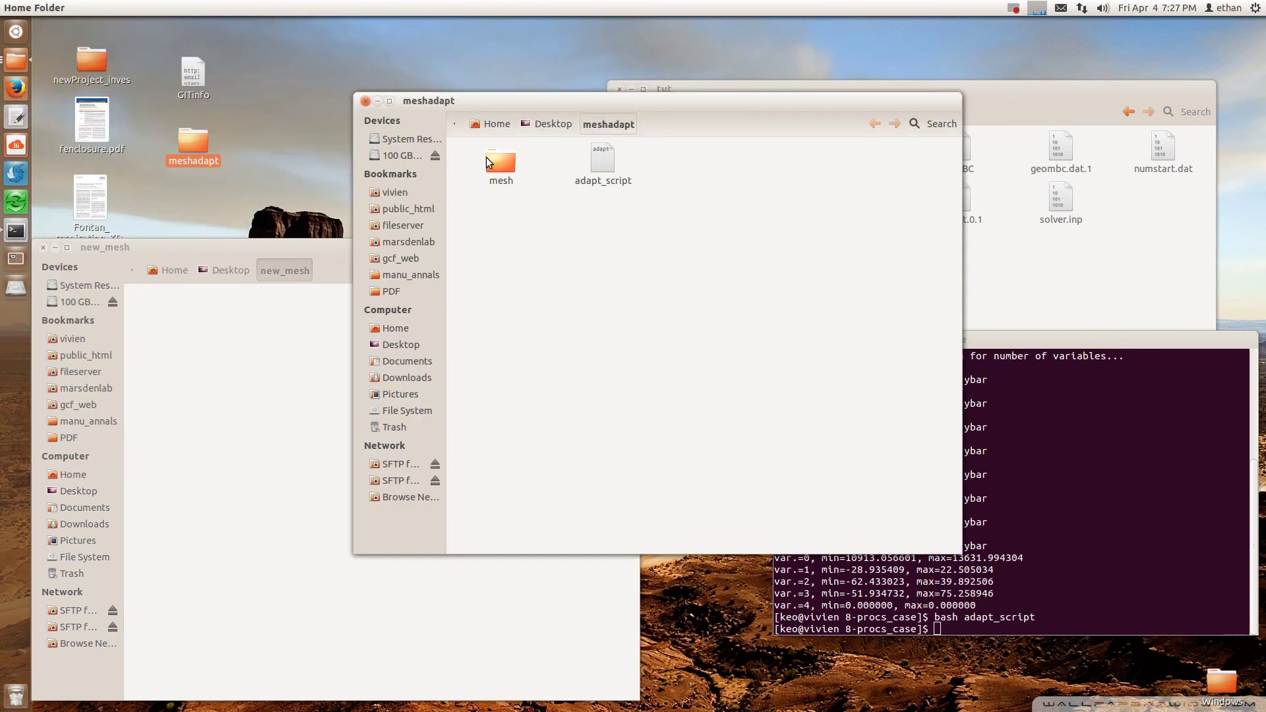
double_click(486, 159)
click(702, 163)
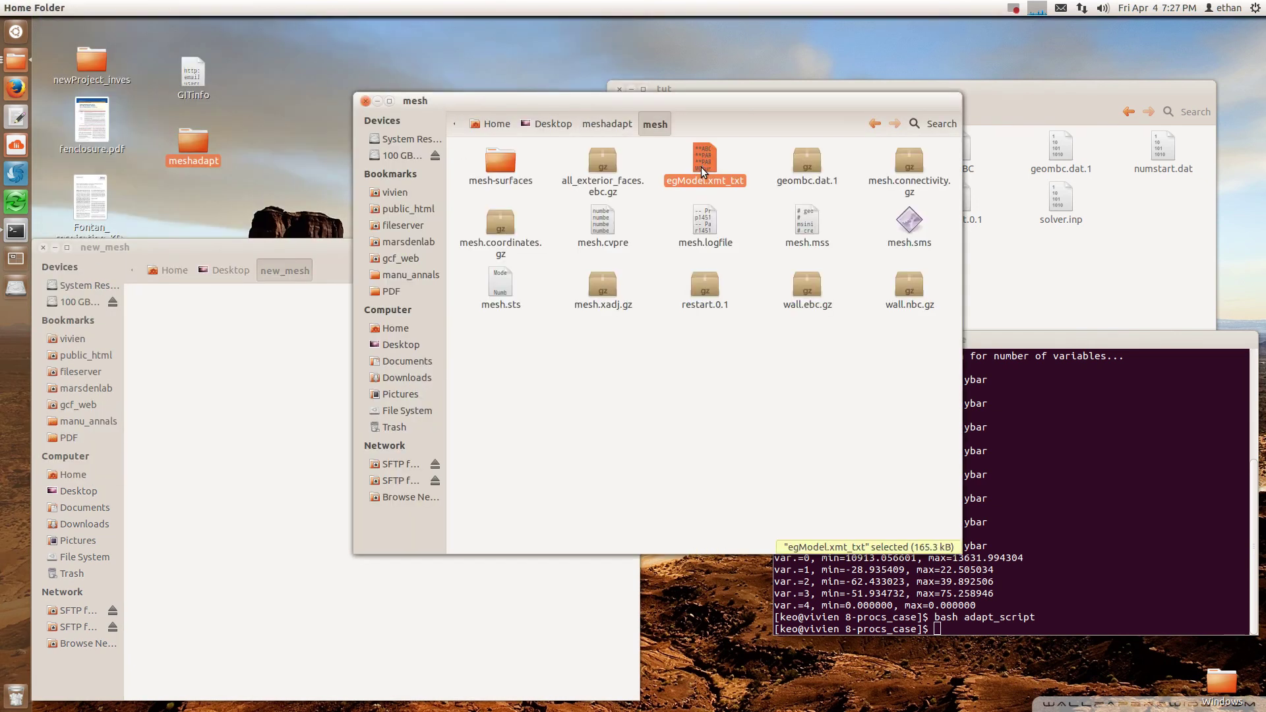
drag(702, 167, 220, 409)
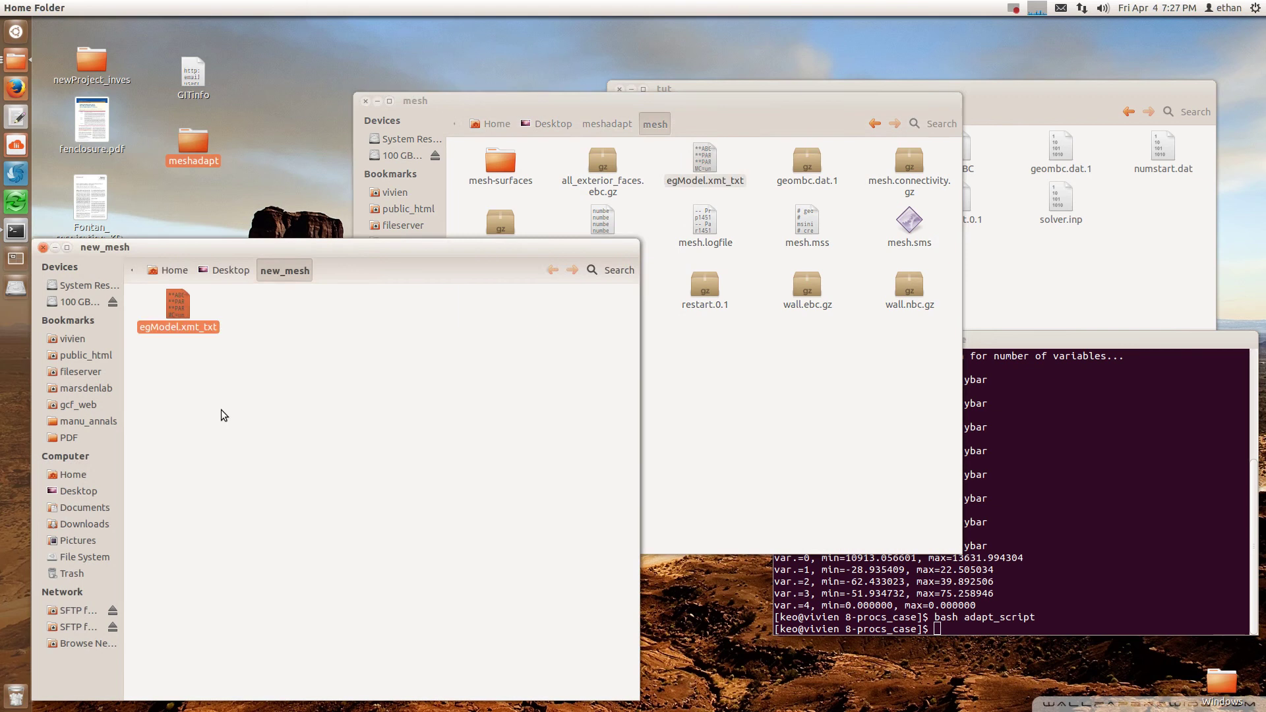
click(813, 419)
click(365, 100)
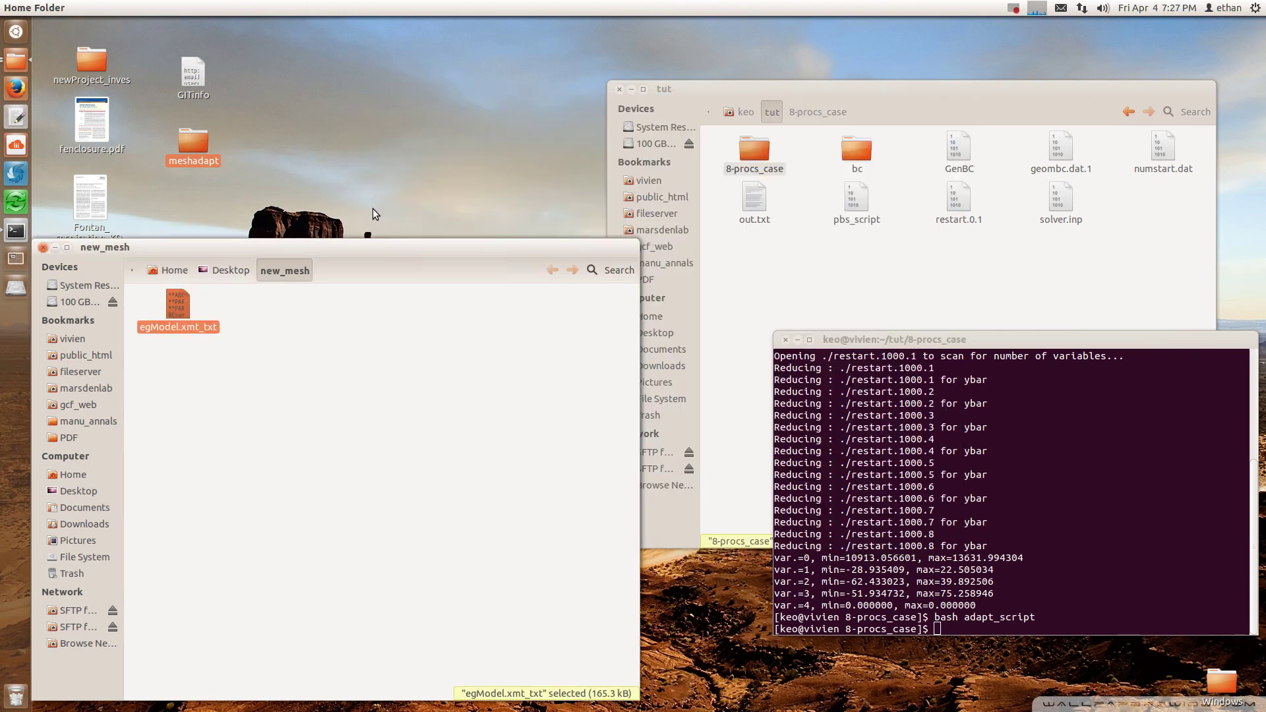
List the files ending in sms in the remote 8-procs_case directory
drag(382, 263, 380, 155)
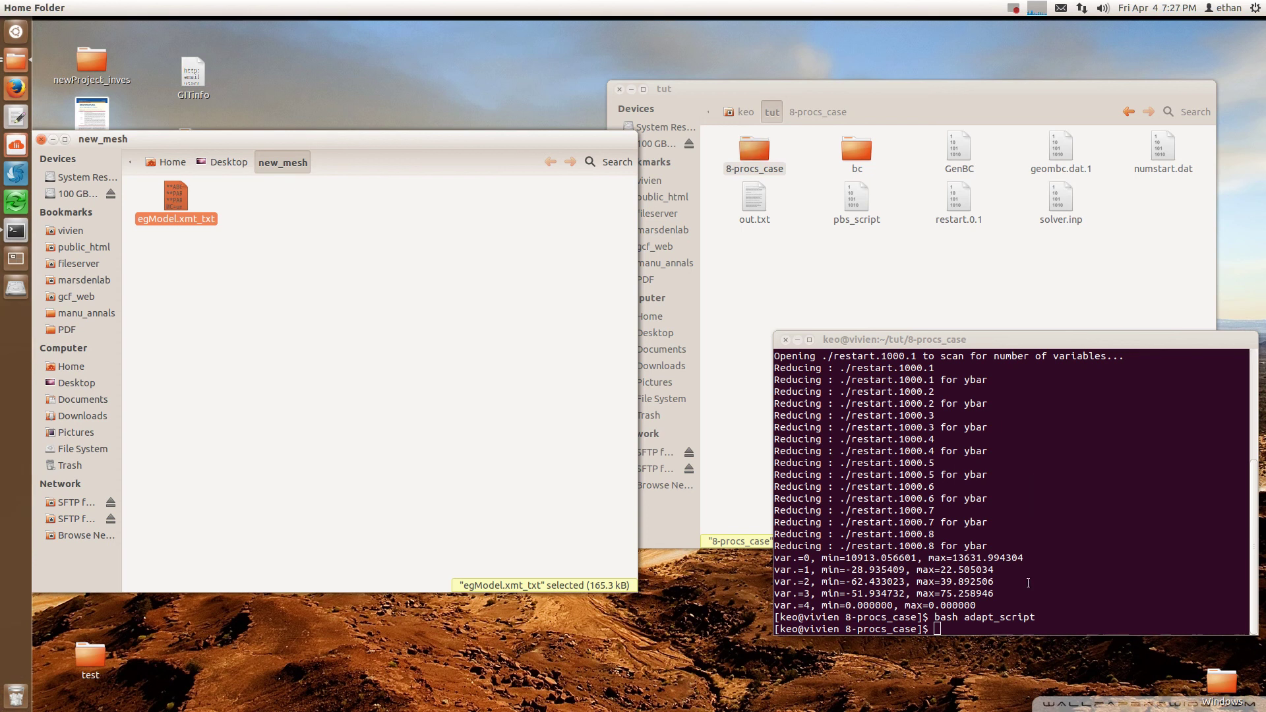
drag(1040, 340, 1028, 350)
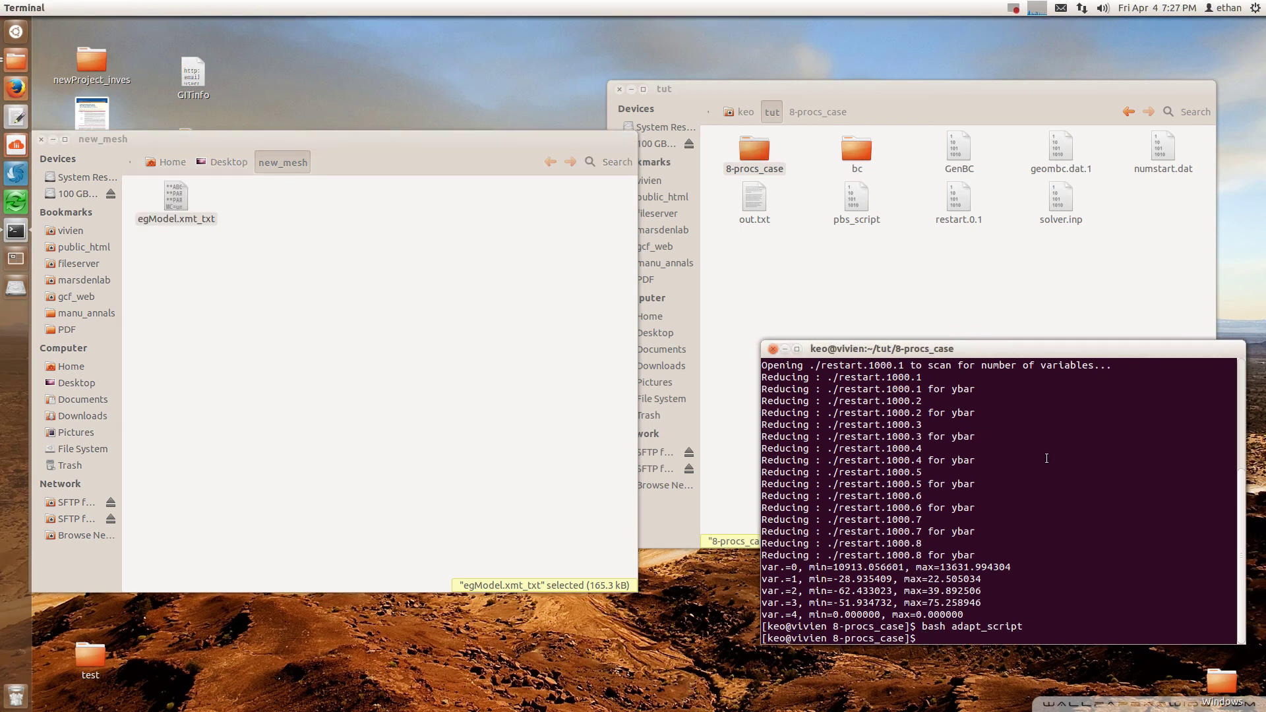
text(ls *sms)
key(Return)
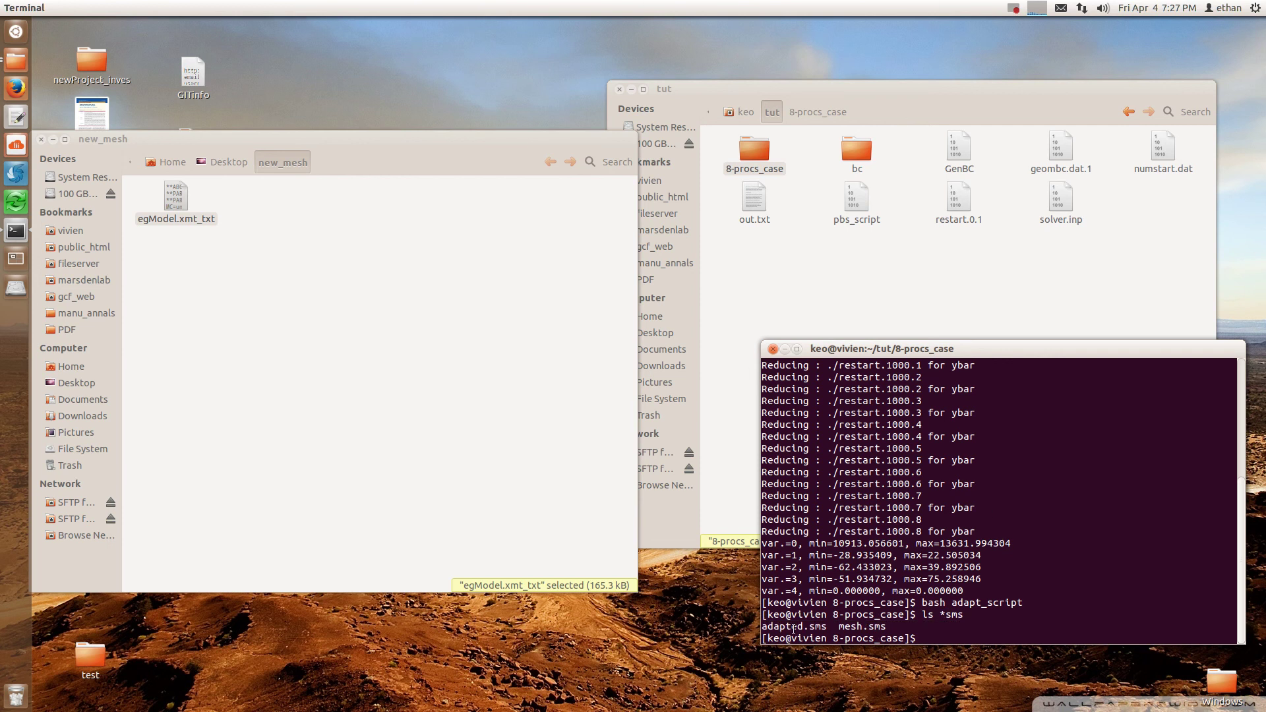
Copy adapted.sms from the remote 8-procs_case folder into the new_mesh folder and bring the new_mesh window forward
click(781, 227)
key(Return)
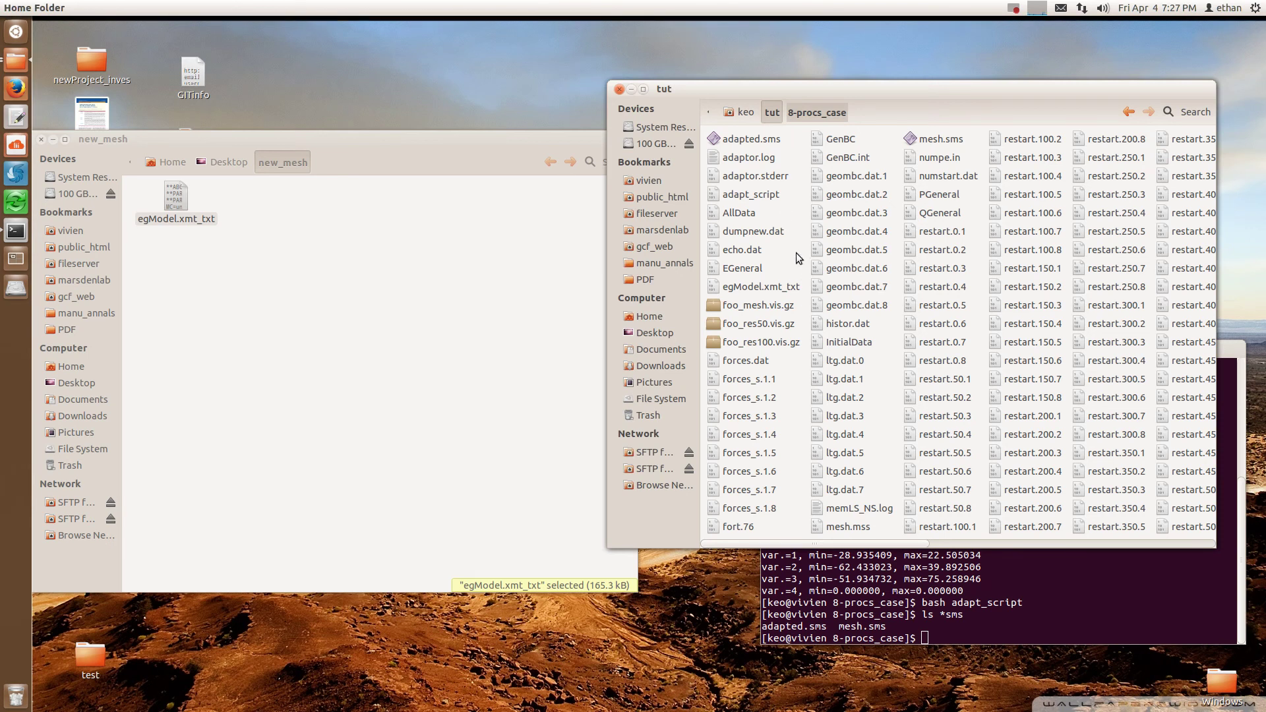
drag(758, 140, 348, 280)
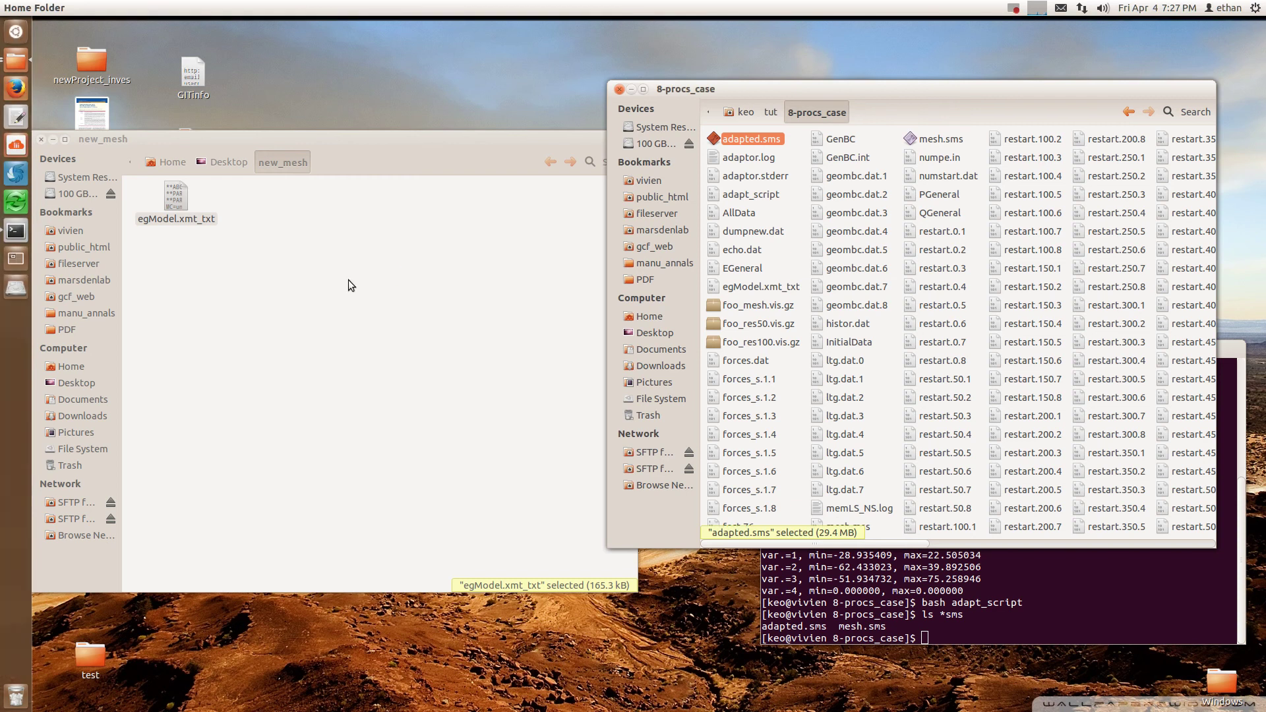
drag(413, 153, 649, 147)
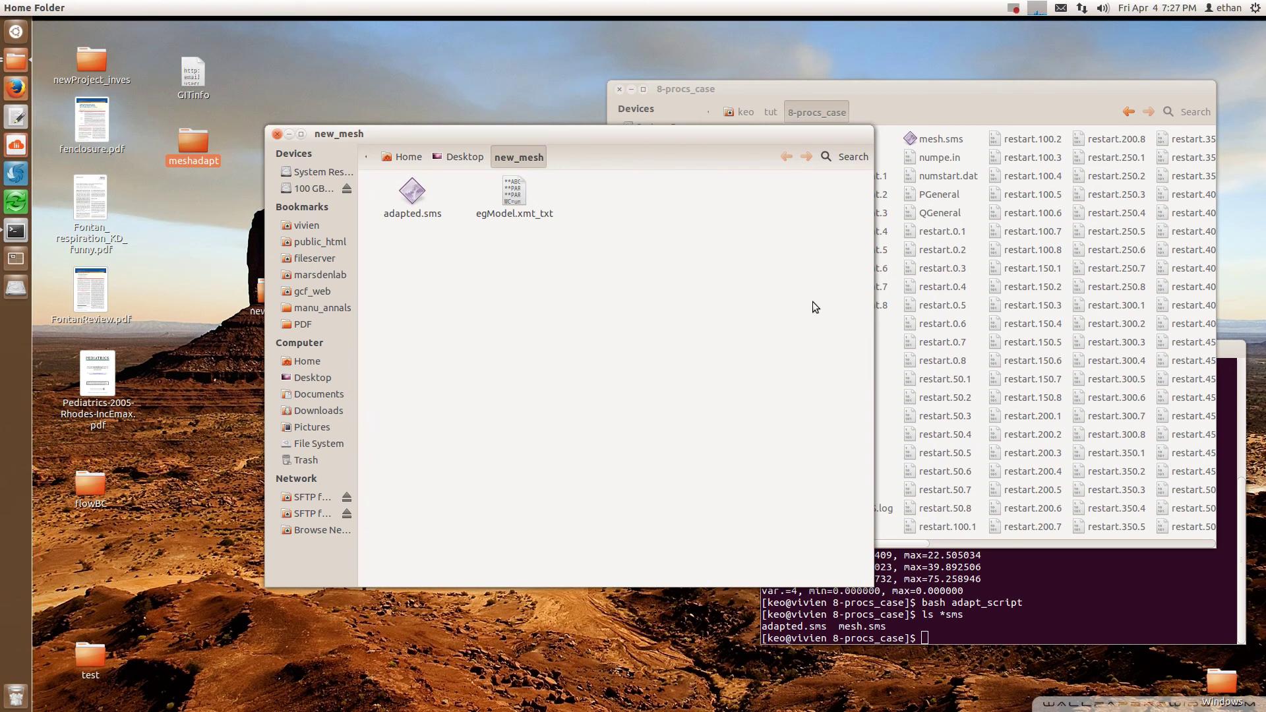
Start simvascular from a new local terminal in the desktop's new_mesh directory and maximize its window
key(ctrl+l)
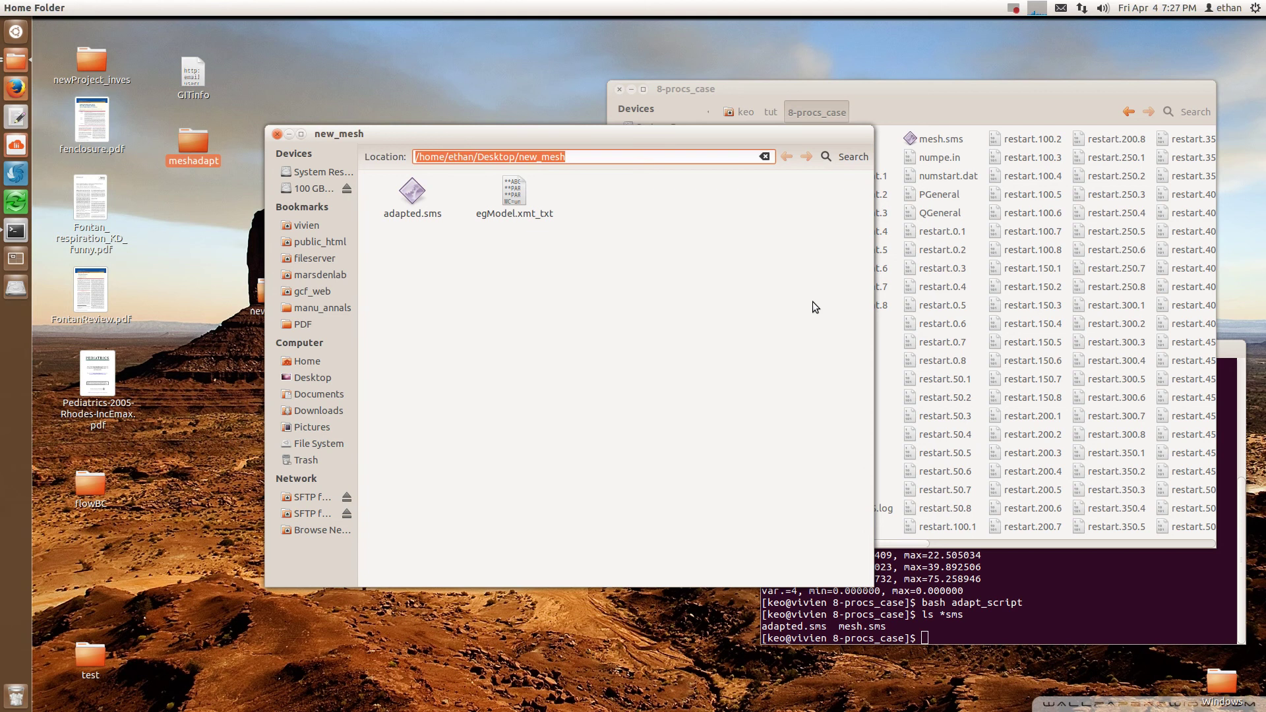
key(ctrl+alt+t)
text(cd)
text(/home/ethan/Desktop/new_mesh)
key(Return)
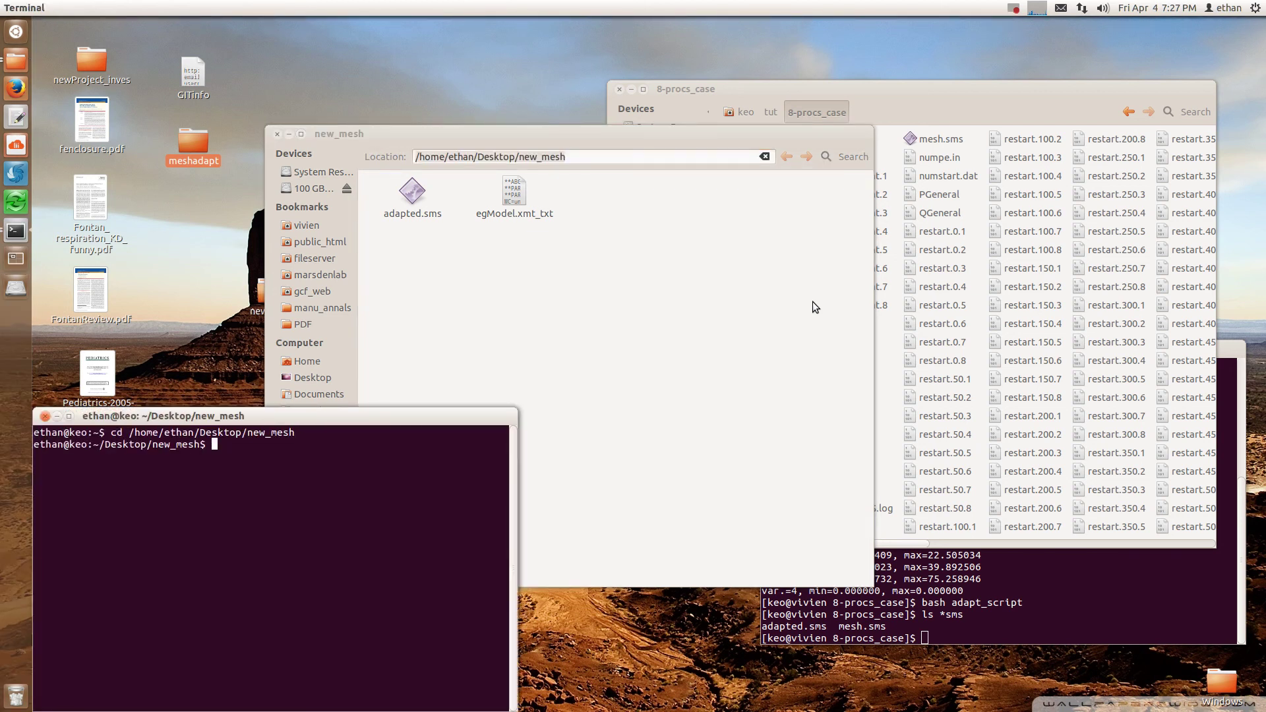
text(simvascular)
key(Return)
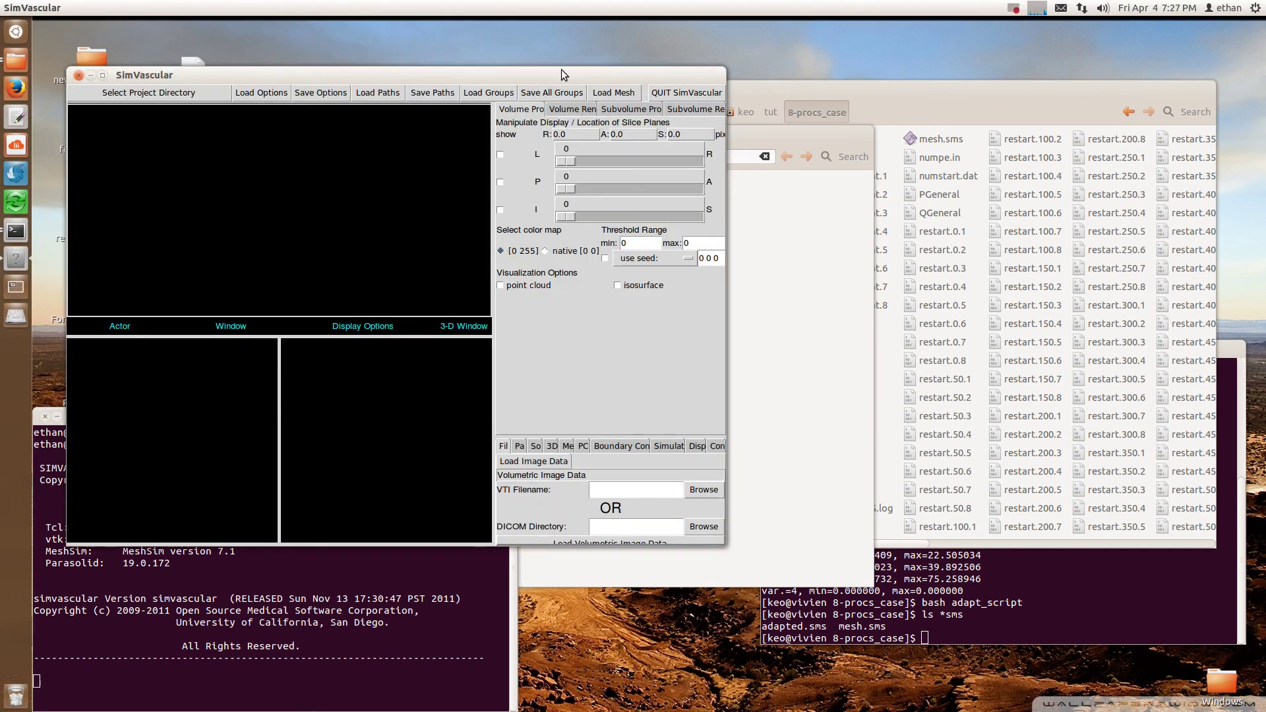
double_click(560, 66)
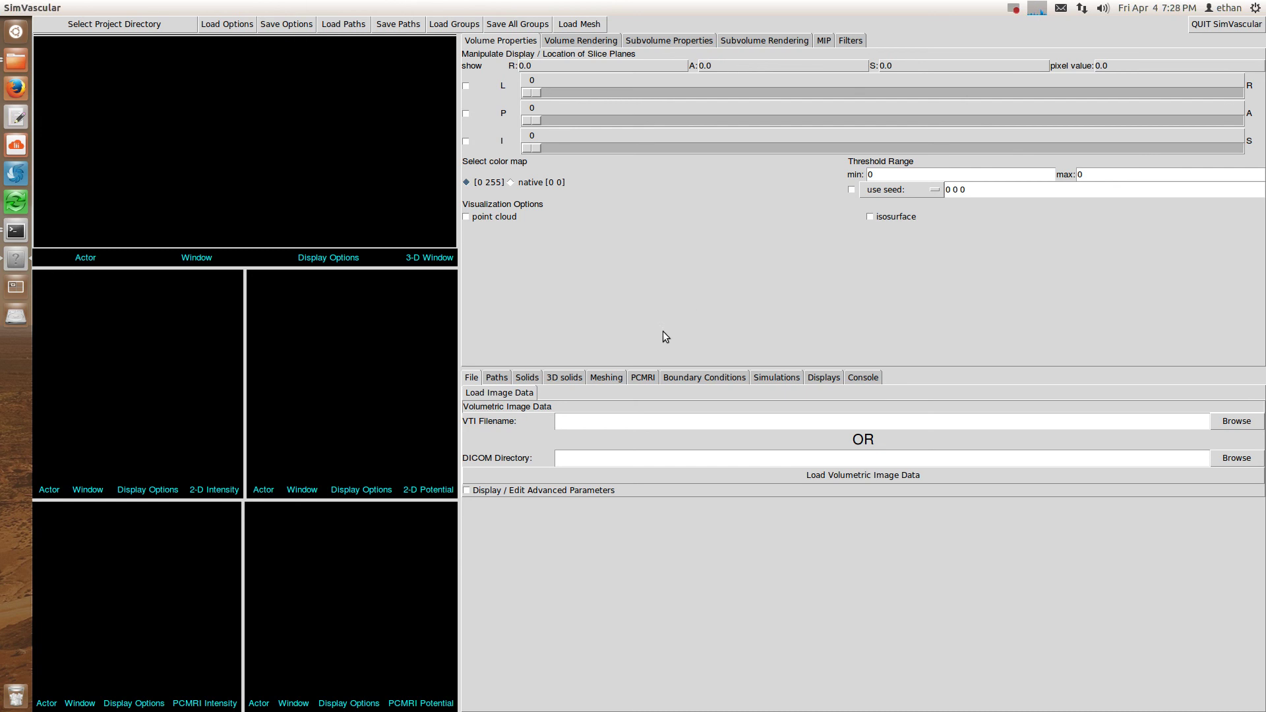
Load egModel.xmt_txt from the new_mesh folder as the Parasolid solid model for meshing
click(604, 374)
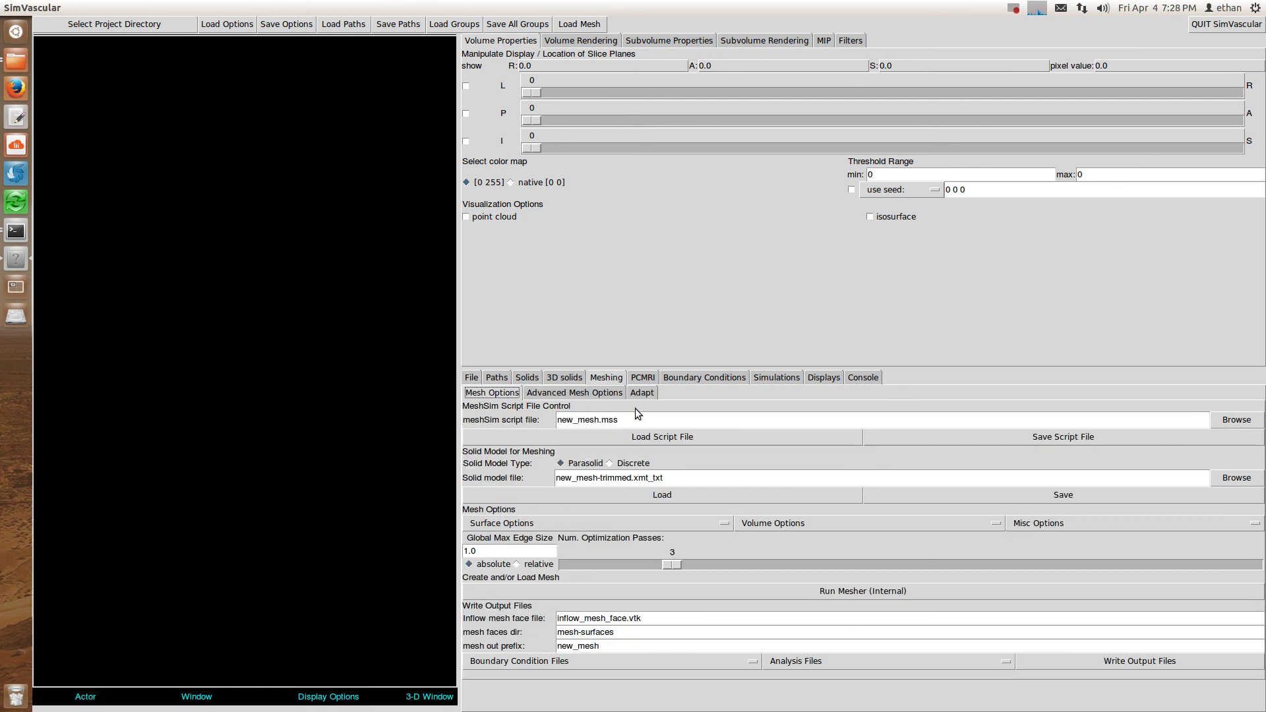
click(1236, 478)
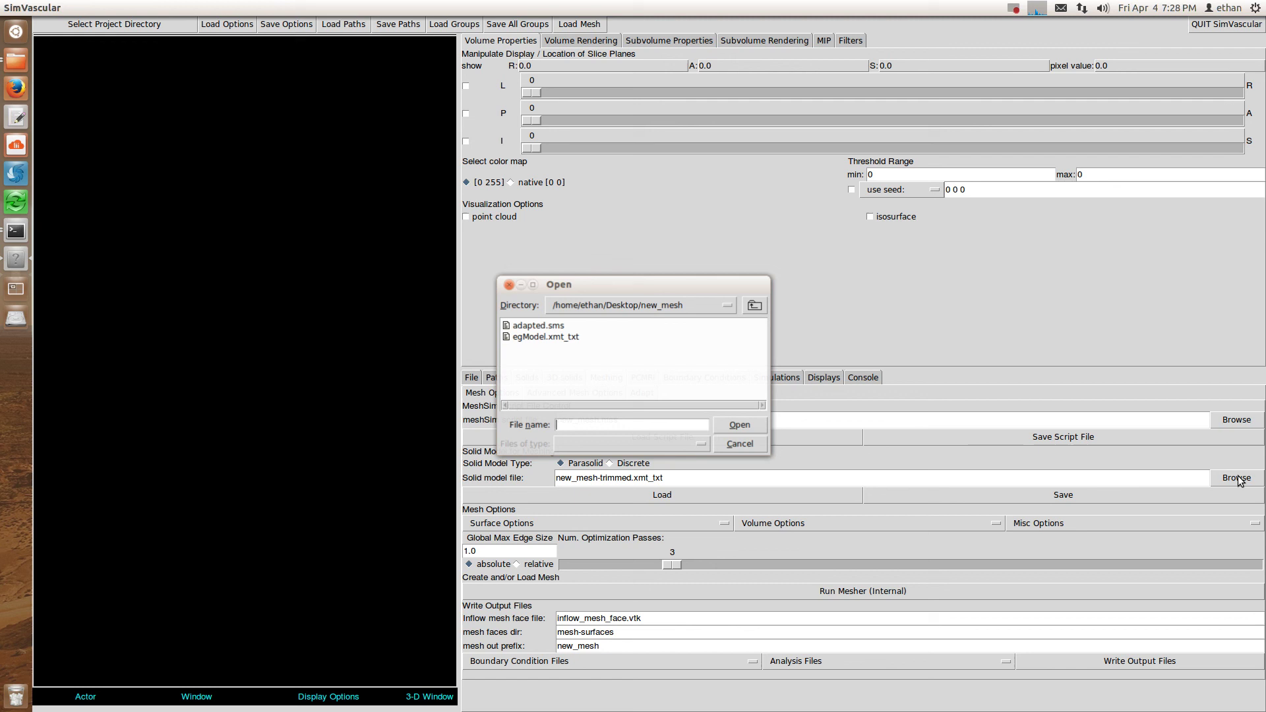
double_click(567, 337)
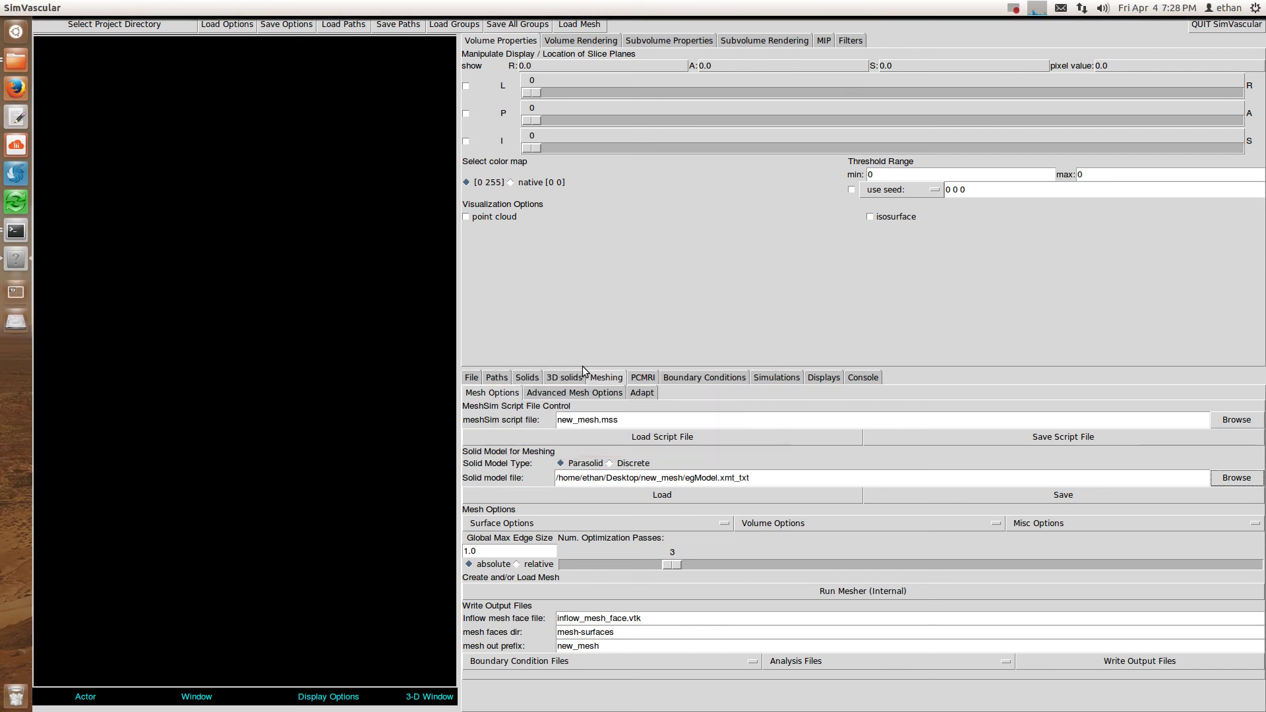
click(667, 496)
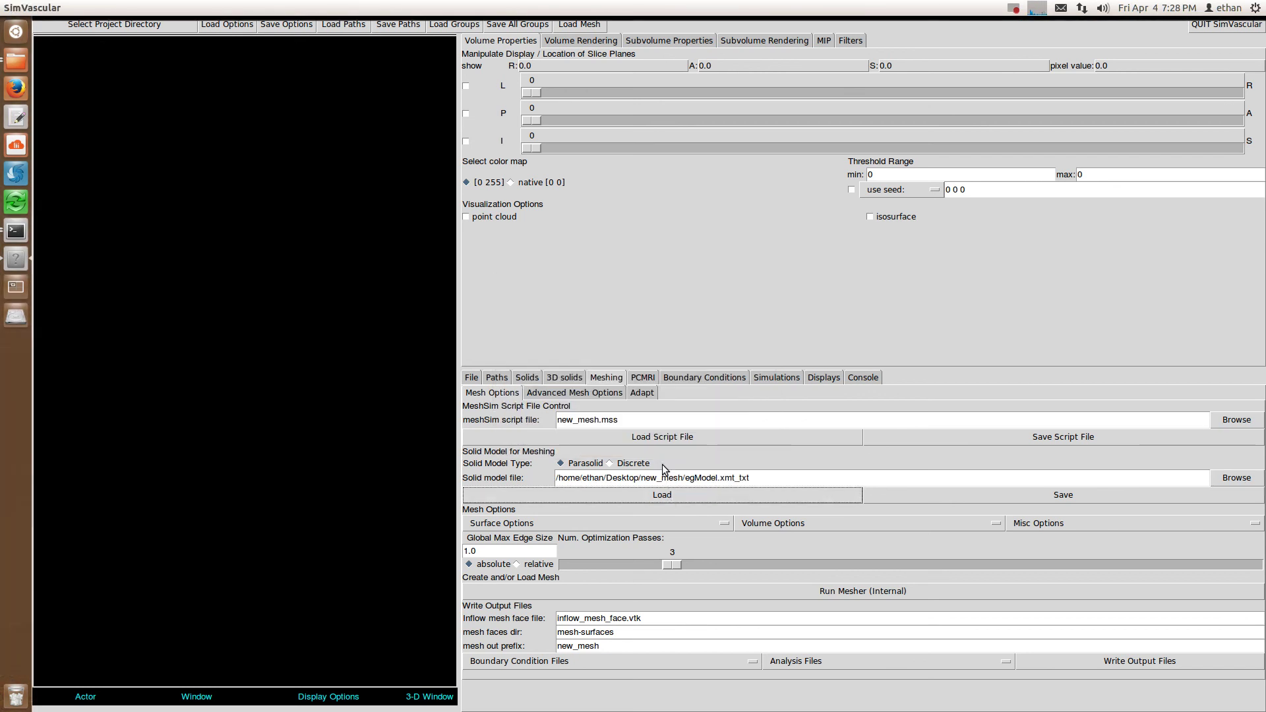
Load the mesh adapted.sms from new_mesh without reading the script file from disk
click(576, 25)
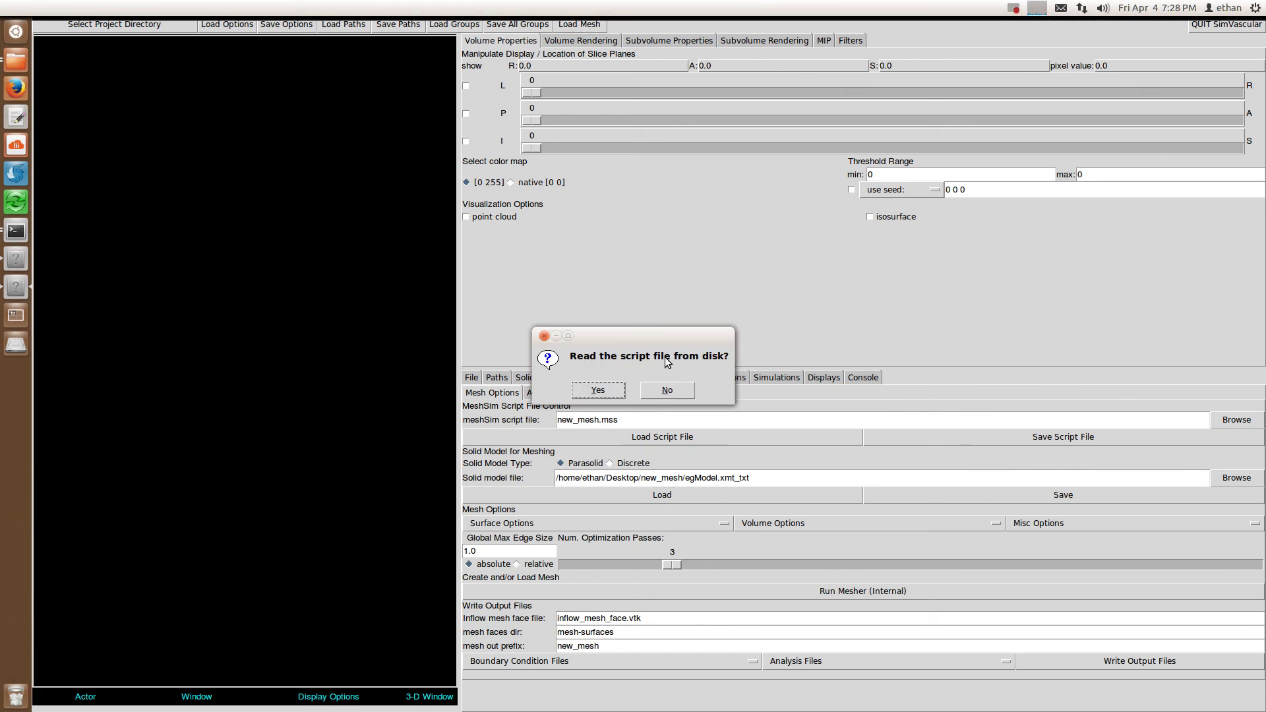
click(674, 390)
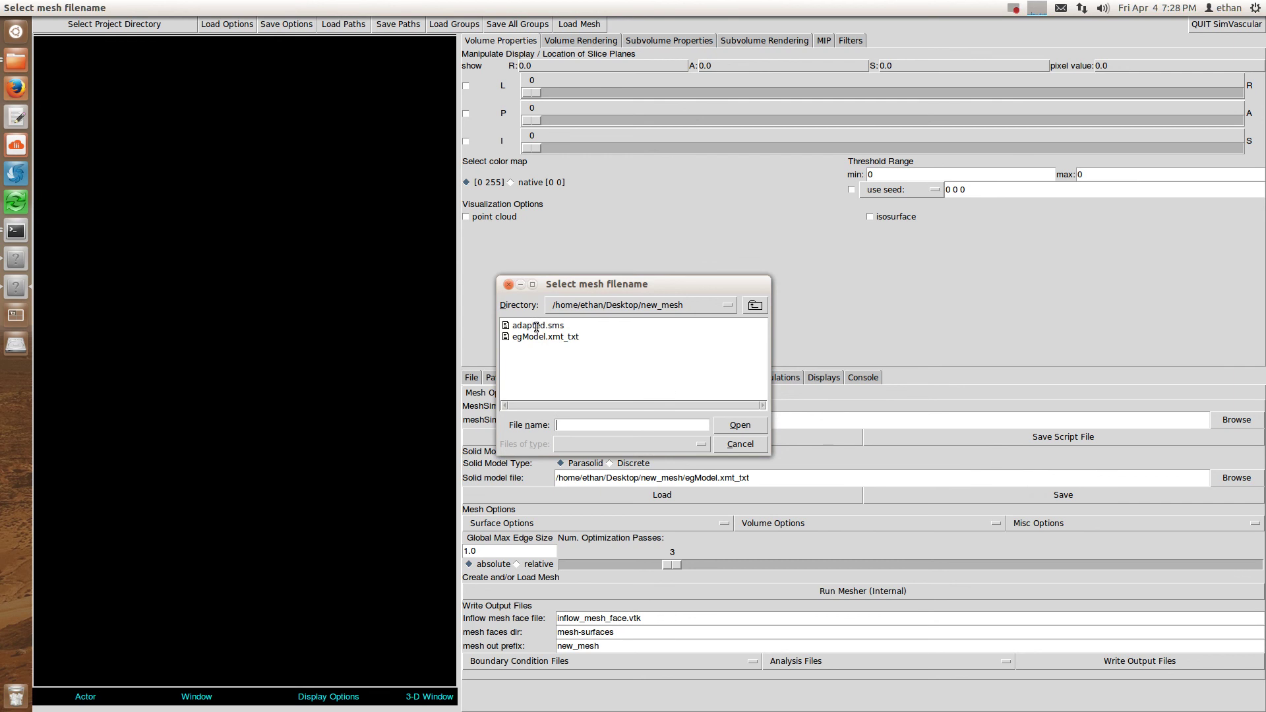
double_click(536, 326)
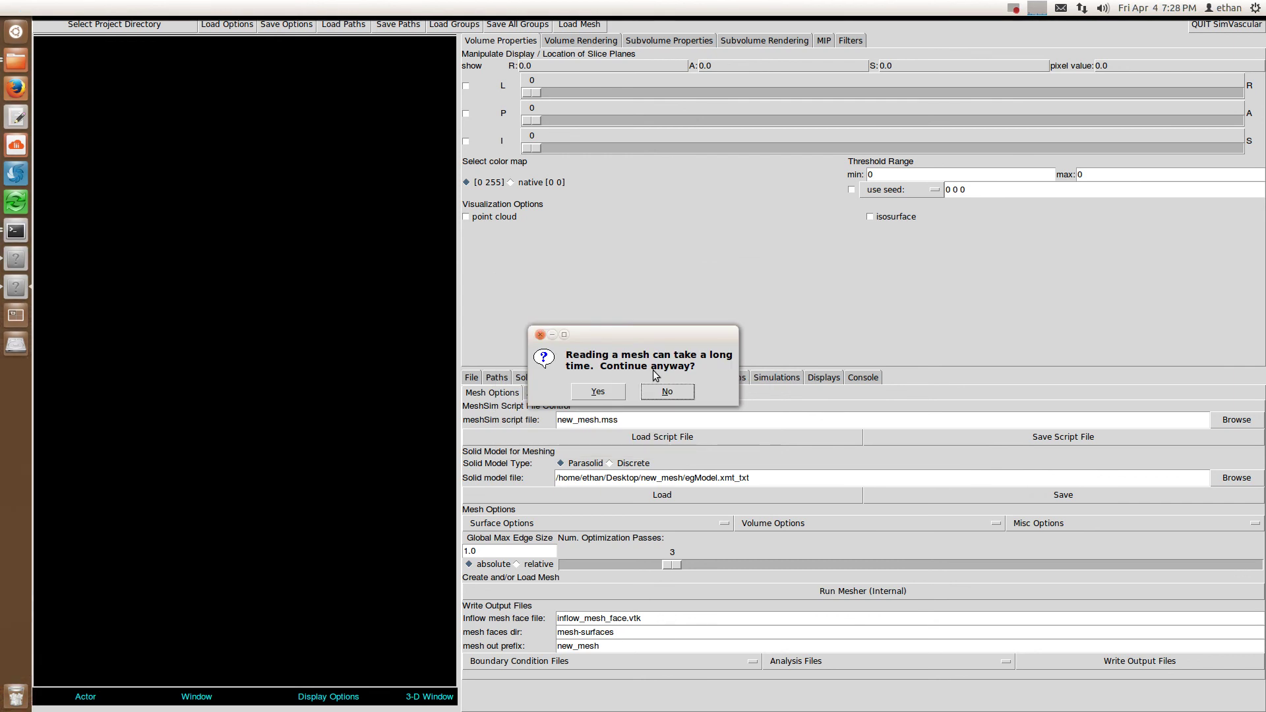
click(610, 393)
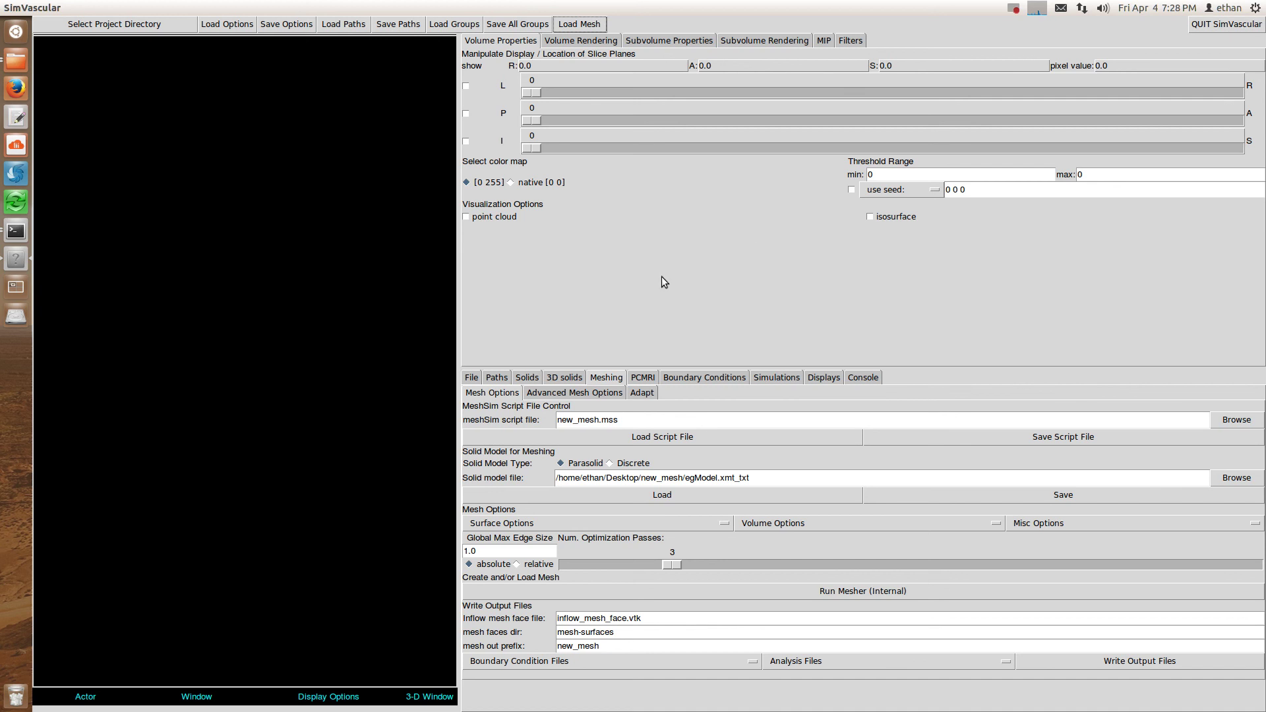
Display the loaded mesh in the 3-D window and examine its surface from several angles
click(327, 699)
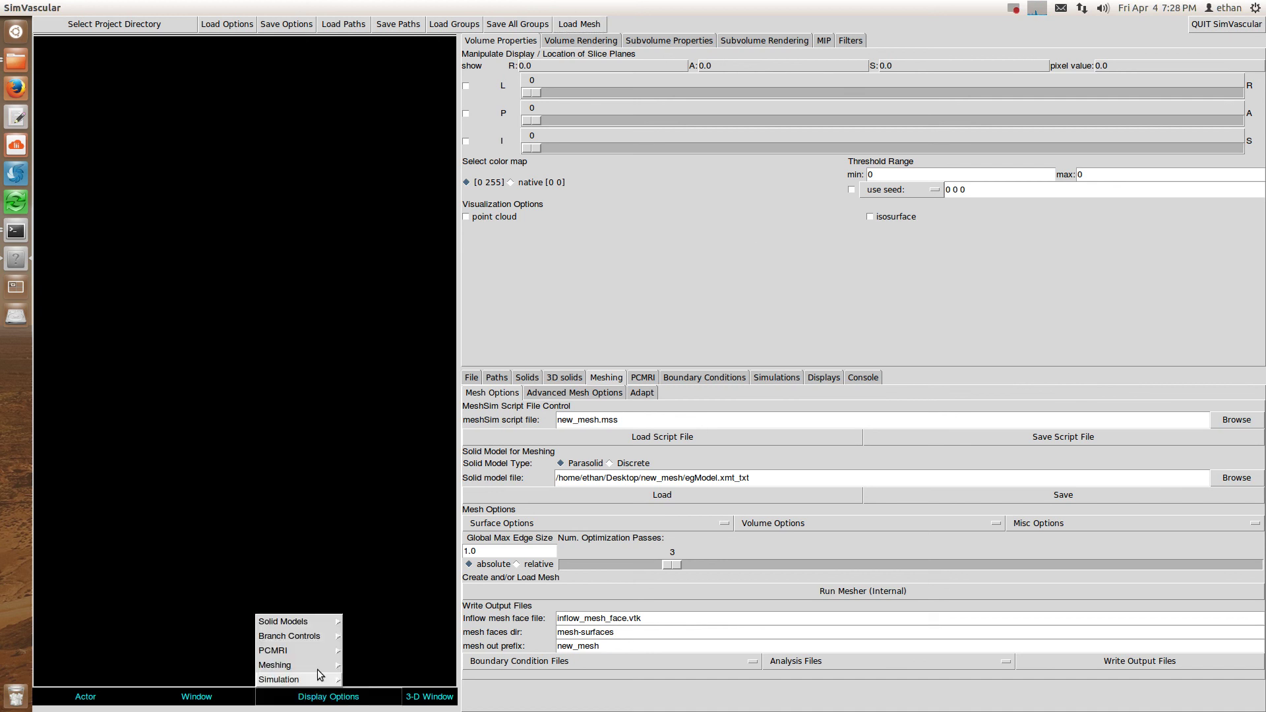
mouse_move(301, 665)
click(395, 667)
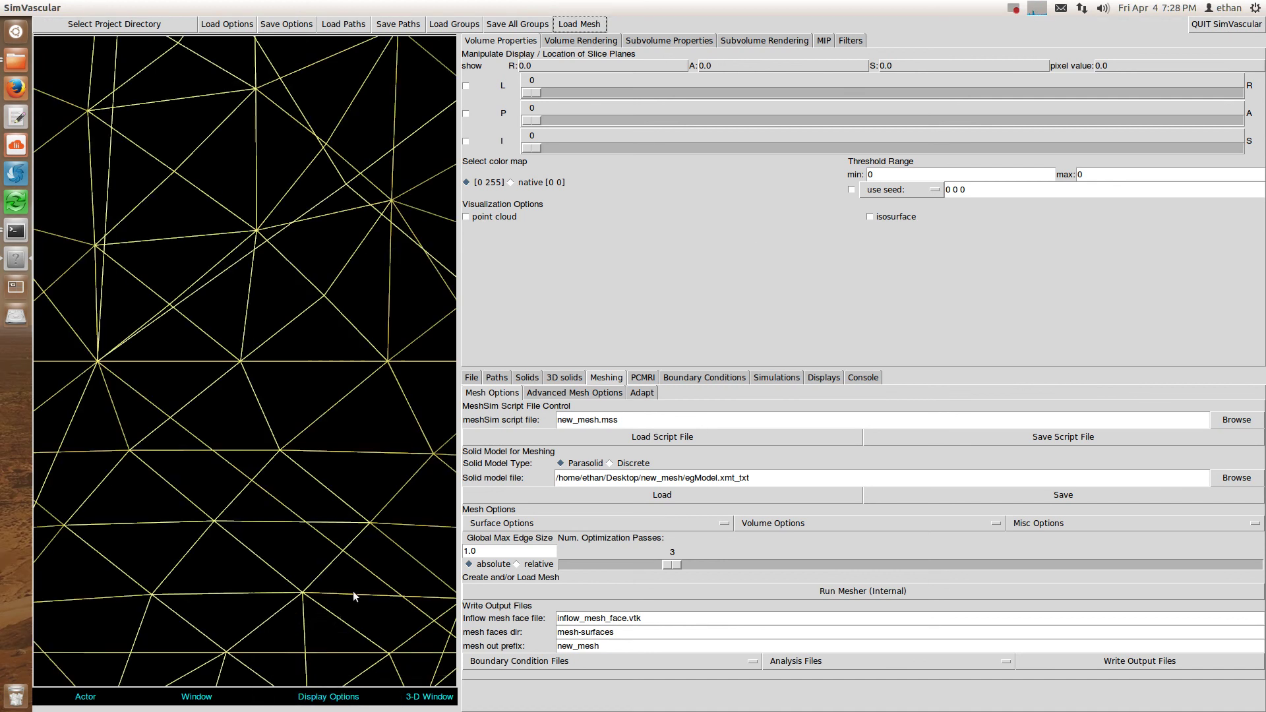
scroll(342, 369, down, 5)
drag(324, 376, 312, 441)
scroll(242, 318, up, 3)
drag(252, 358, 228, 309)
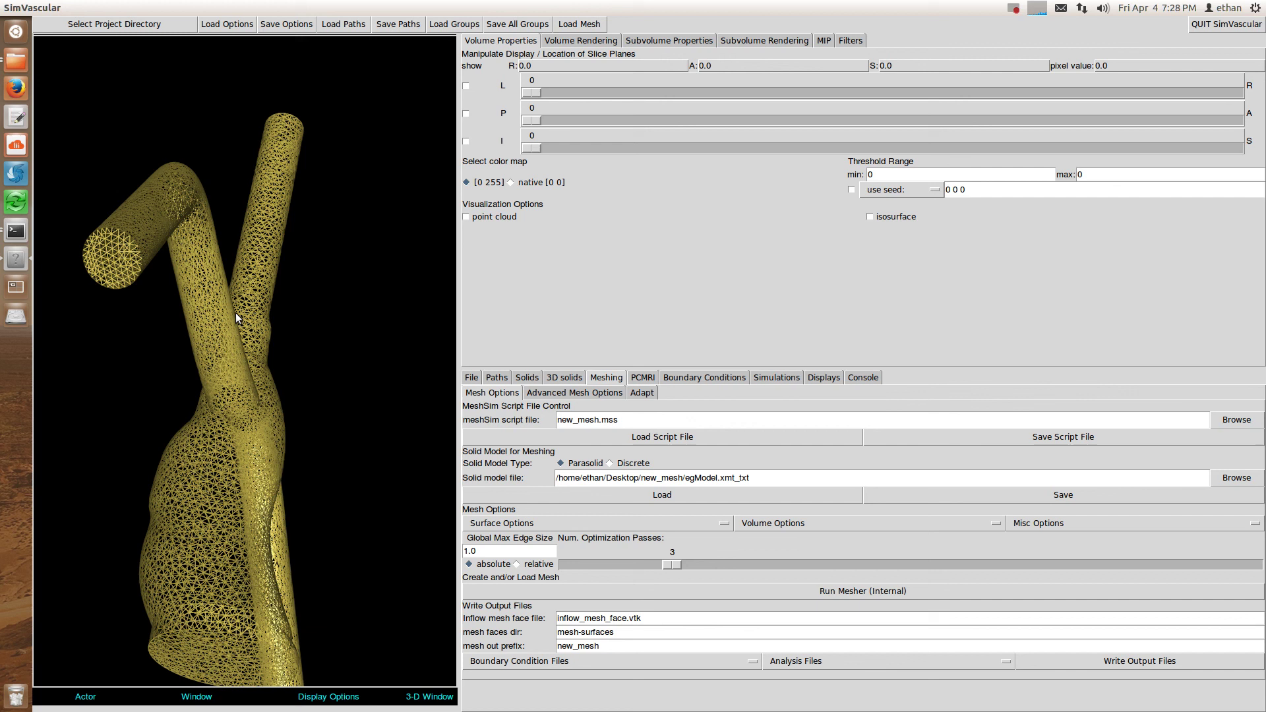
drag(270, 267, 290, 336)
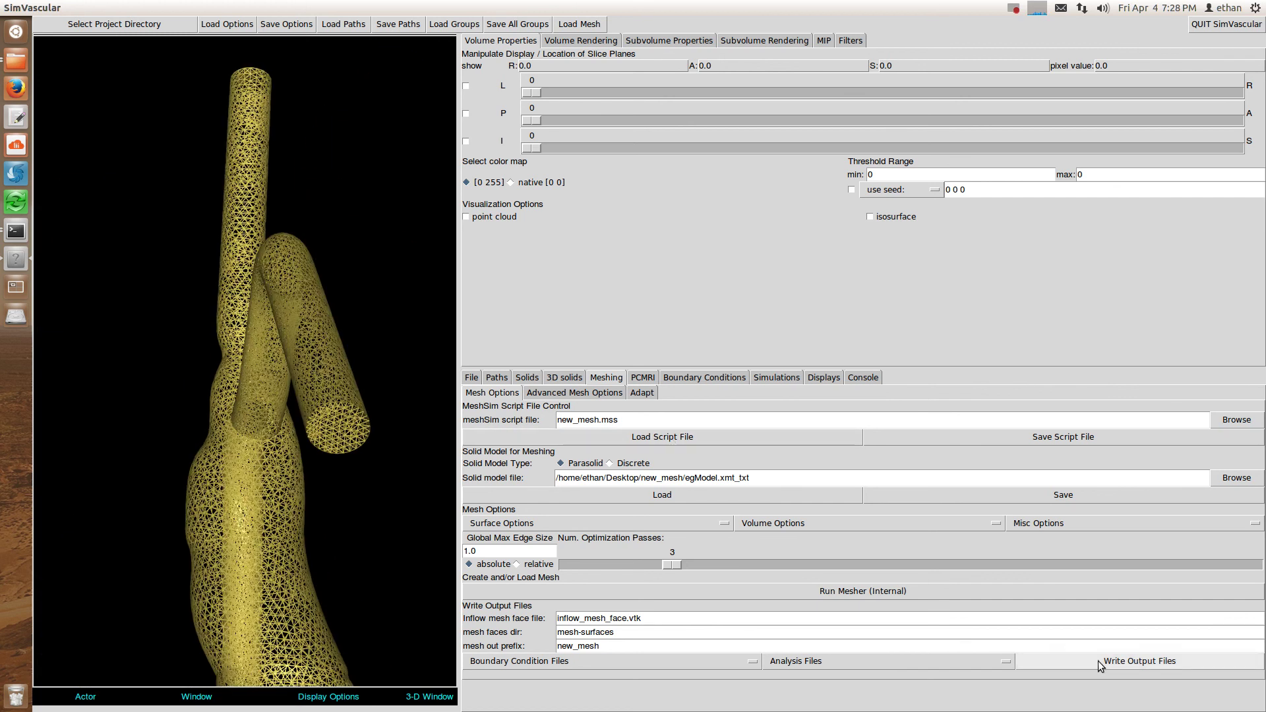
Exclude the Inflow Mesh Face from the boundary condition files and write the mesh output files with the prefix new_mesh
click(1145, 664)
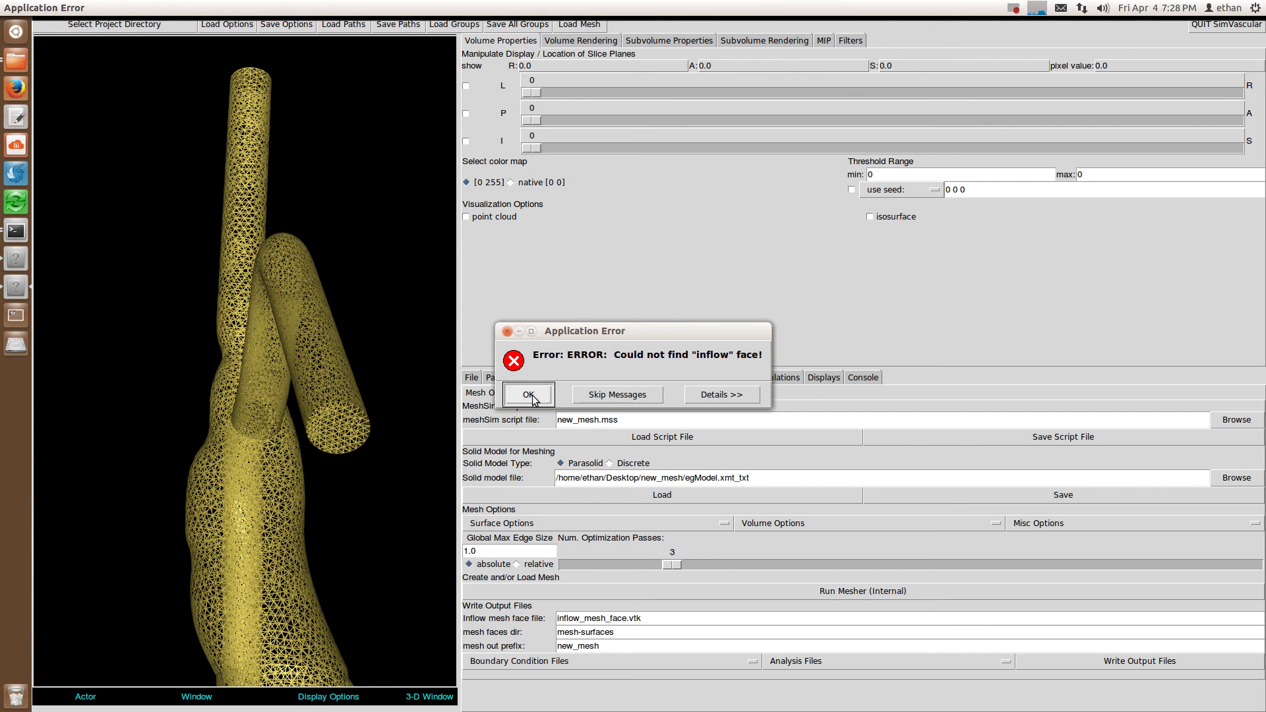
click(528, 395)
click(517, 659)
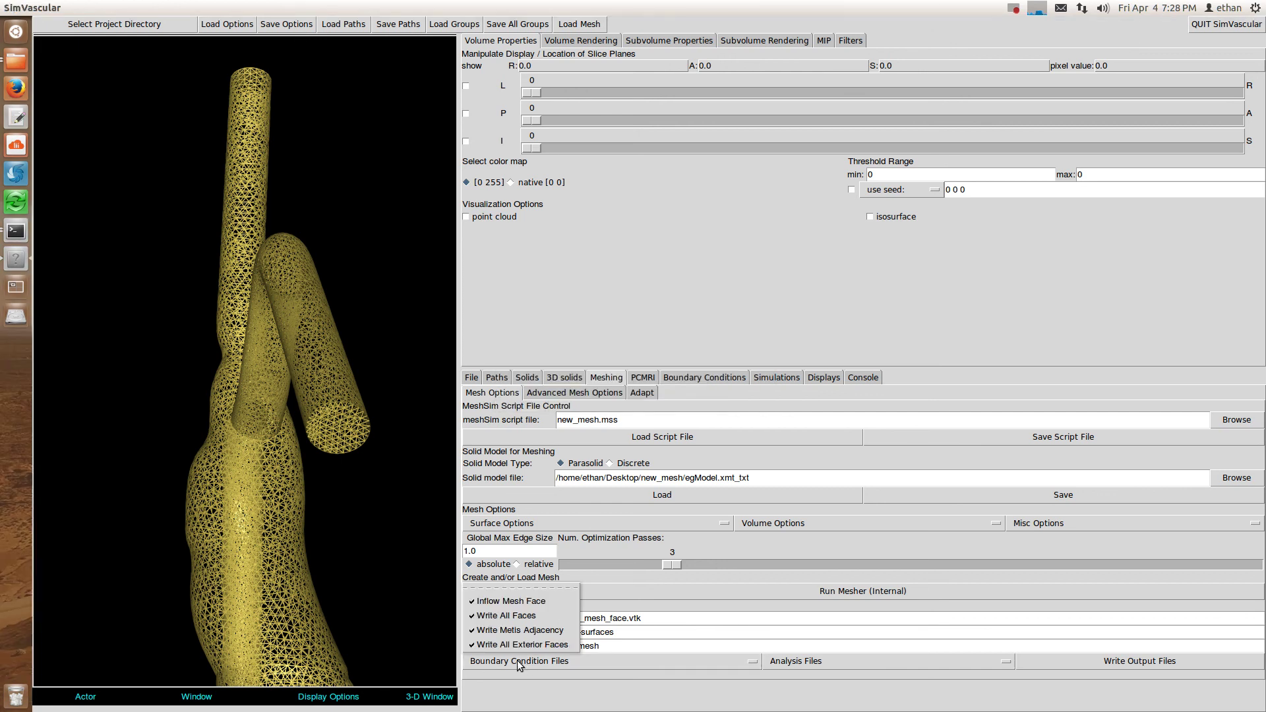
click(496, 601)
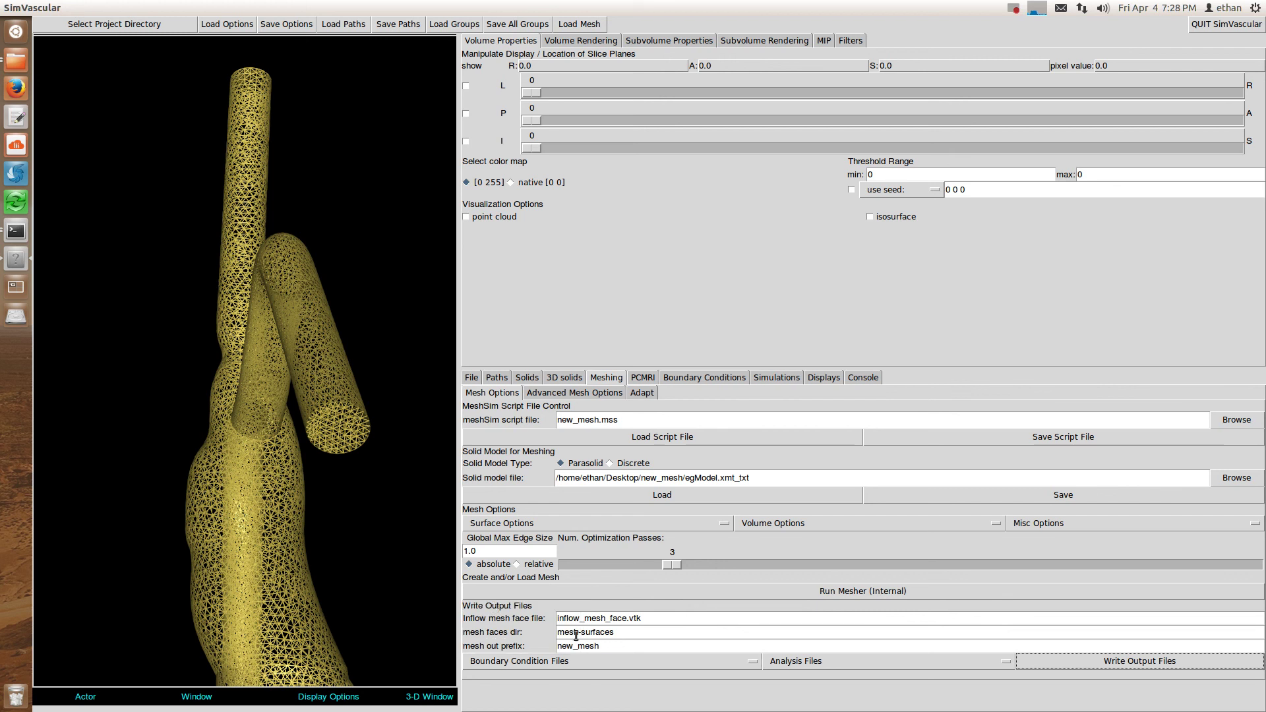
click(1155, 667)
Quit SimVascular and check the output files in new_mesh and its mesh-surfaces subfolder
click(1201, 25)
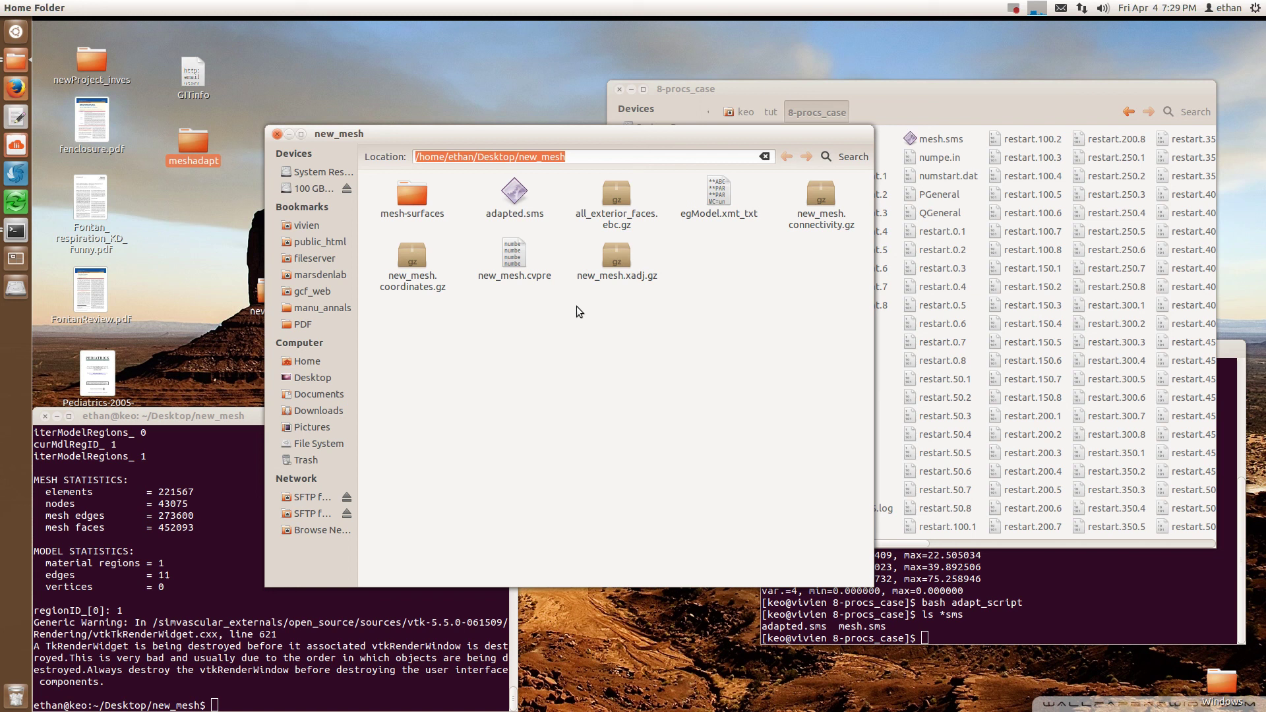
double_click(416, 197)
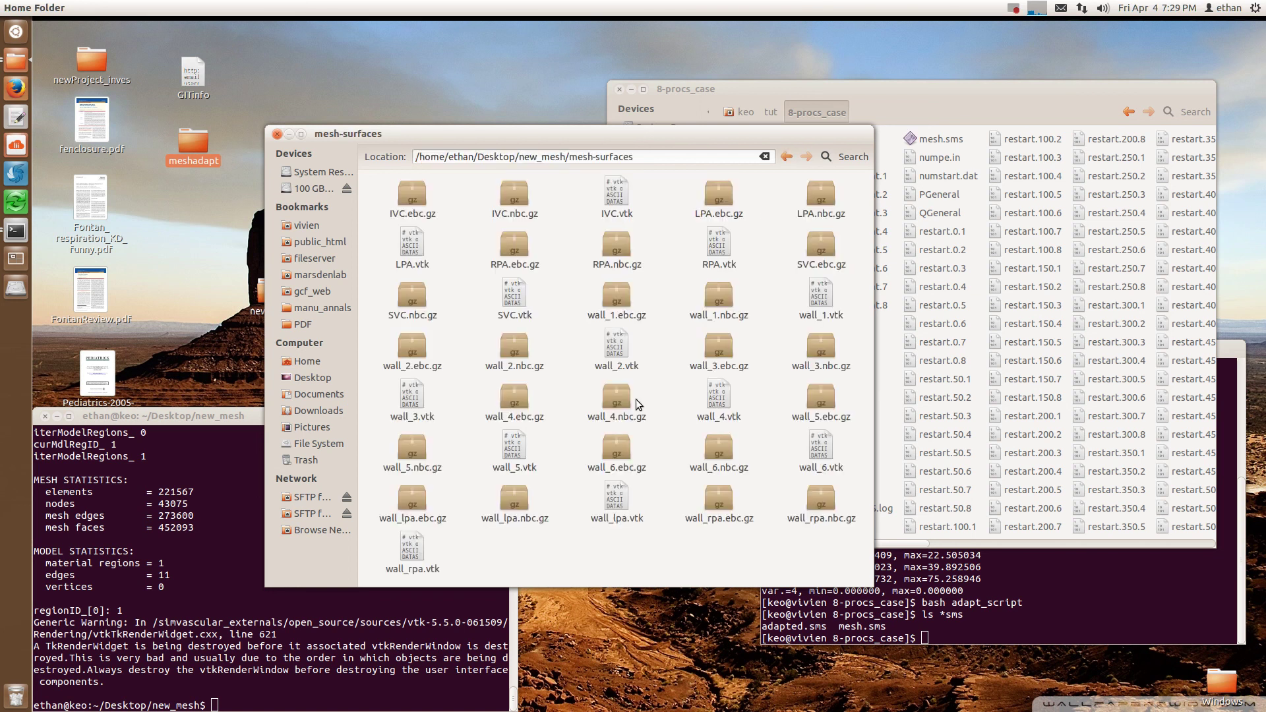
key(BackSpace)
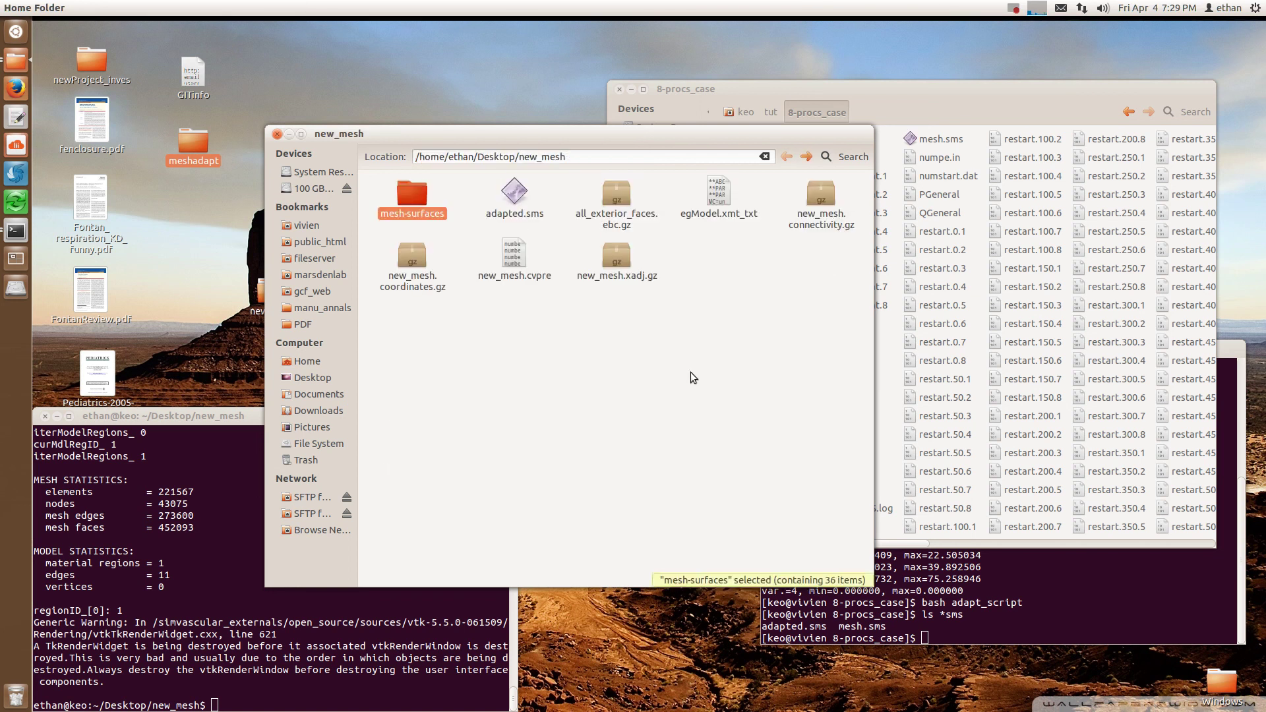
click(690, 372)
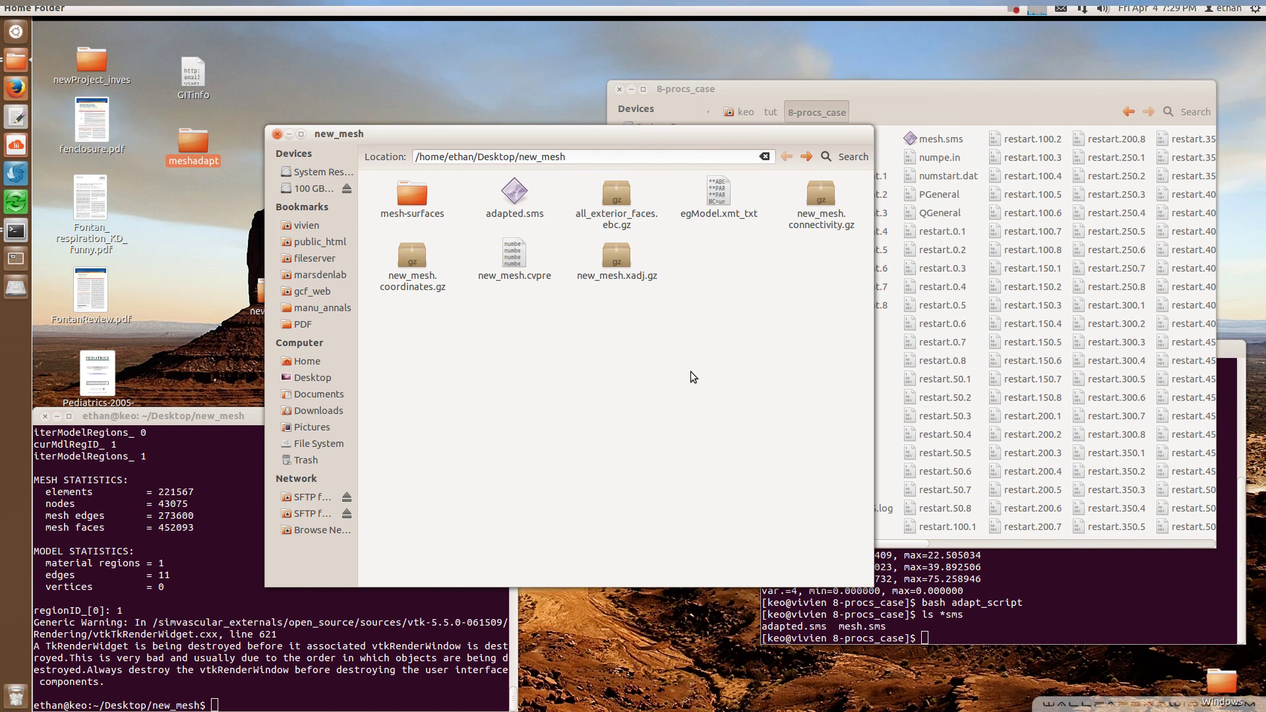